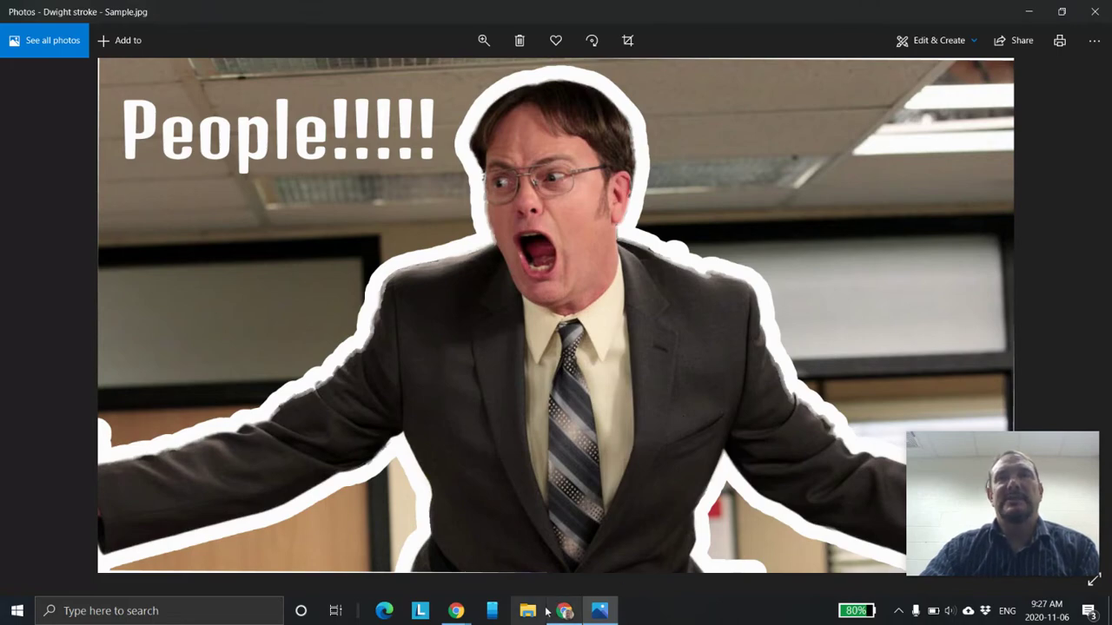
- Create a blank 1920×1080 document from the FB Event Image preset
{"action": "left_click", "coordinate": [1029, 11]}
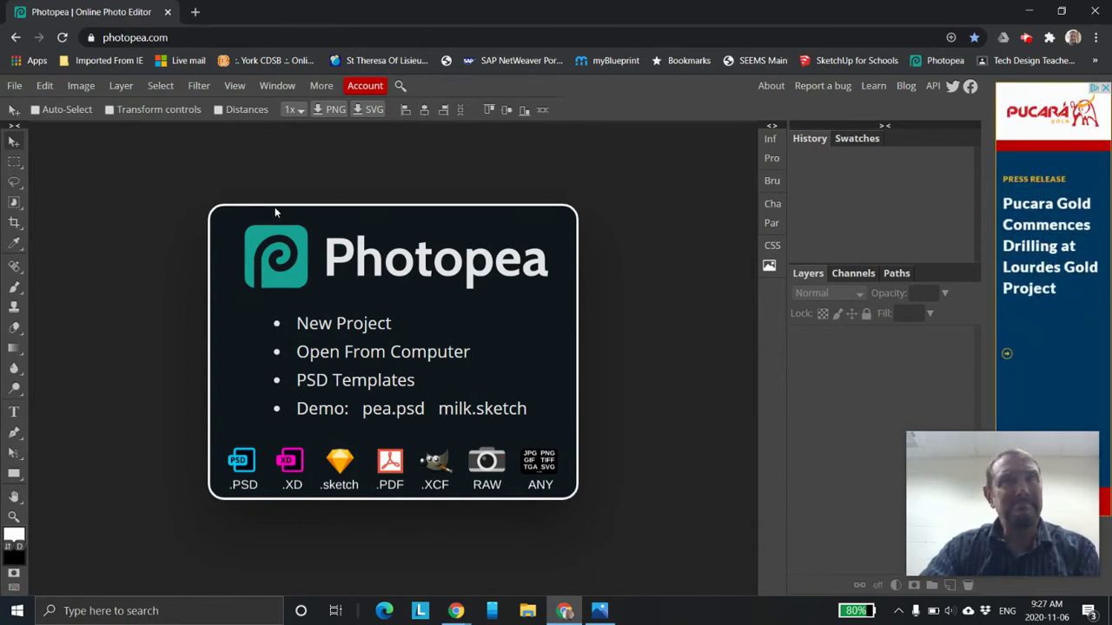
{"action": "left_click", "coordinate": [14, 85]}
{"action": "left_click", "coordinate": [33, 106]}
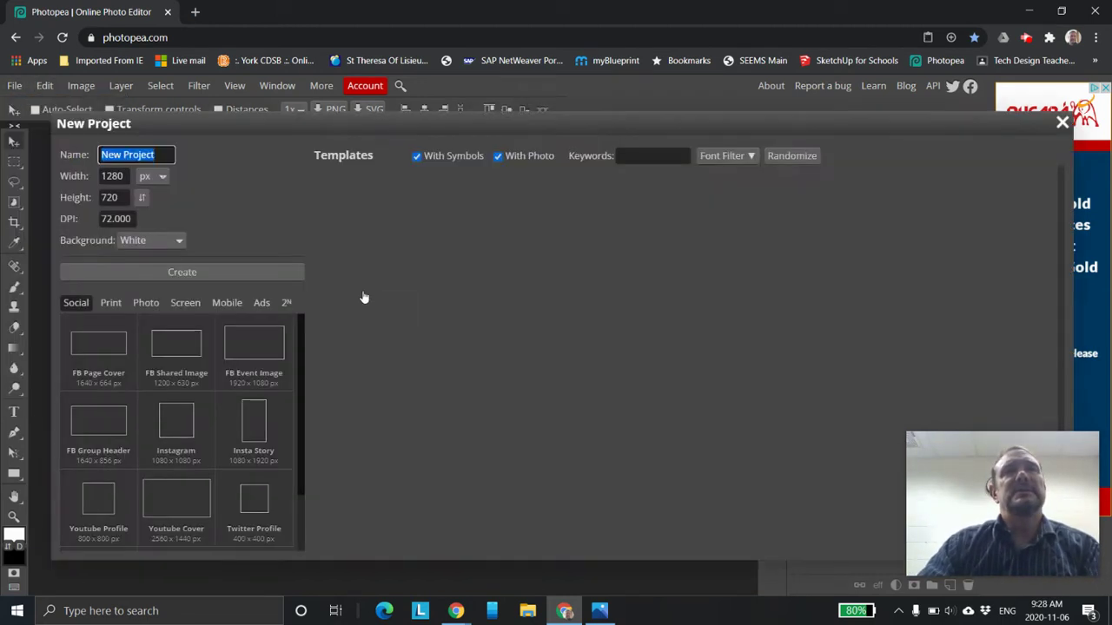
{"action": "left_click", "coordinate": [255, 351]}
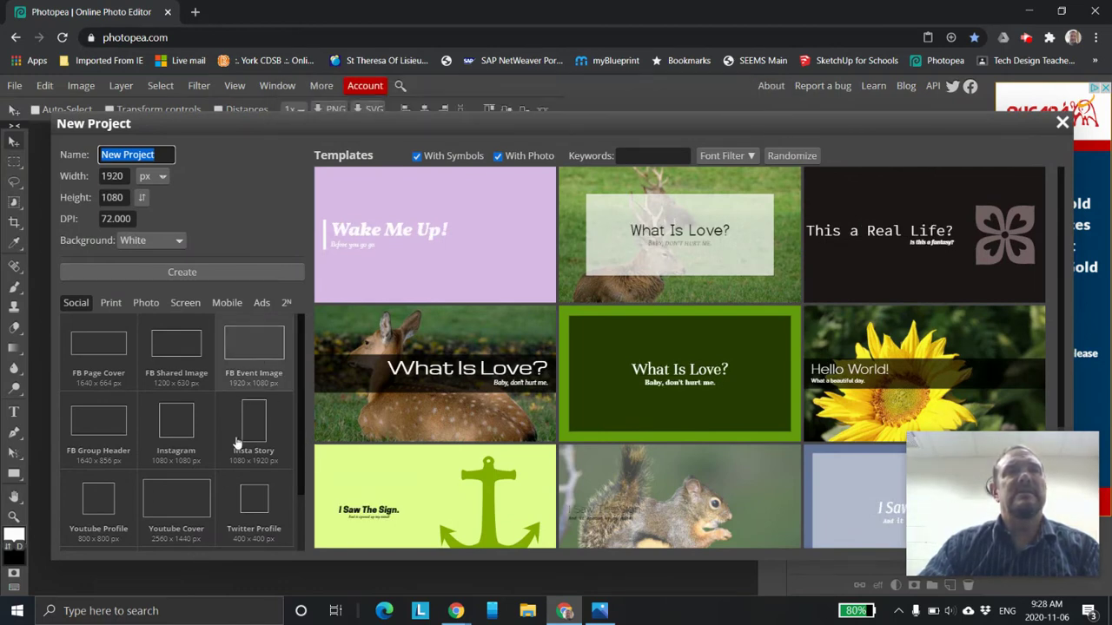
{"action": "left_click", "coordinate": [182, 272]}
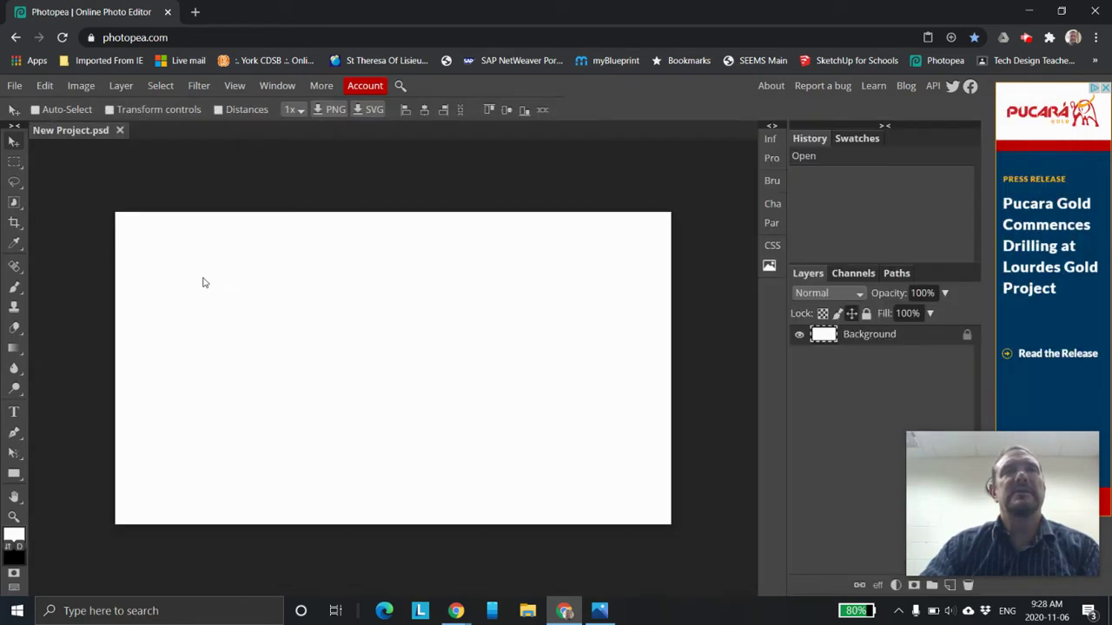
- Place the Dwight 3 image into the document and commit its placement
{"action": "left_click", "coordinate": [14, 85]}
{"action": "left_click", "coordinate": [45, 155]}
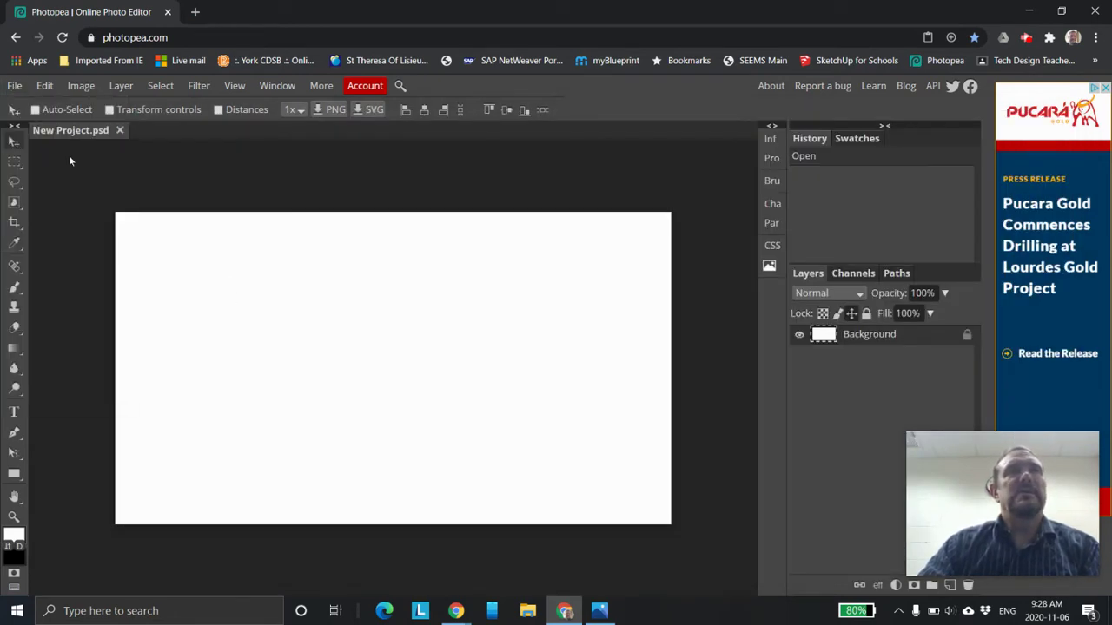
{"action": "left_click", "coordinate": [277, 247]}
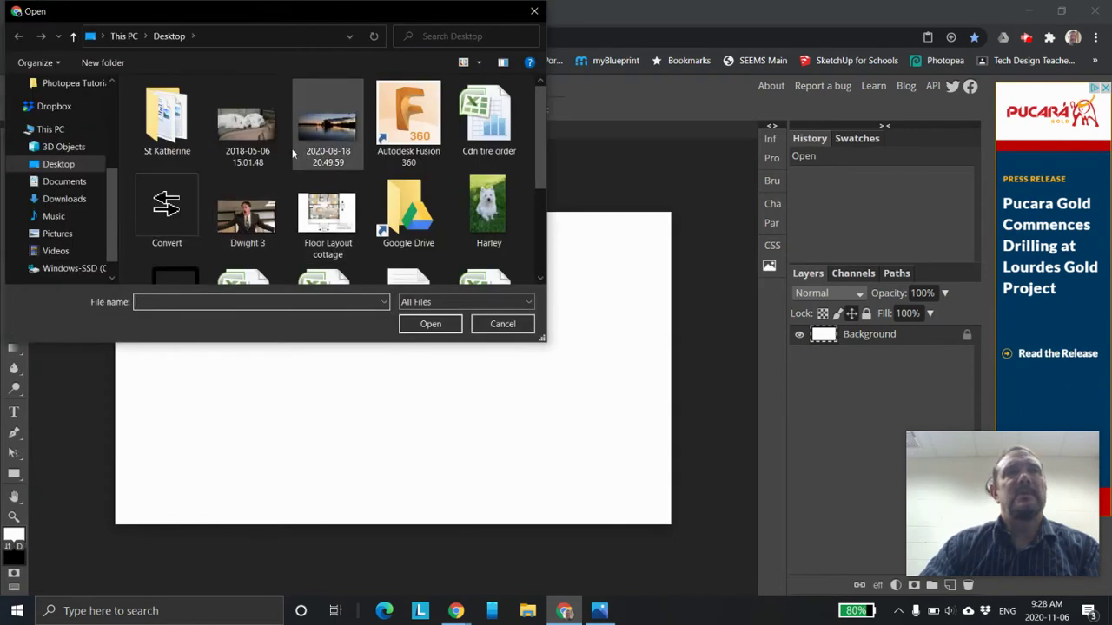
{"action": "left_click", "coordinate": [430, 325]}
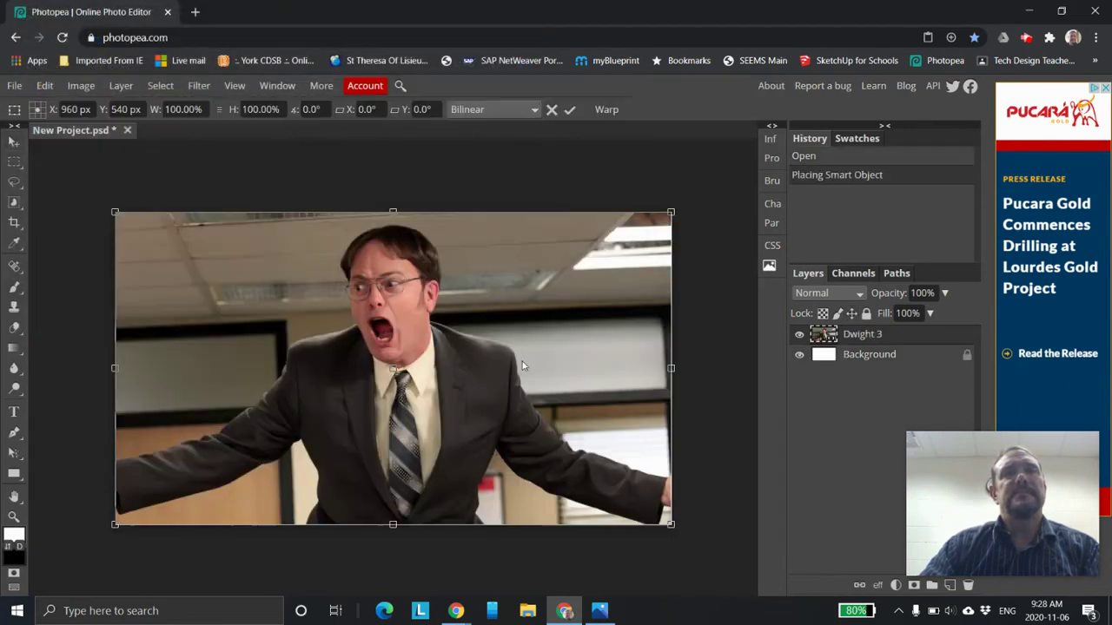
{"action": "left_click", "coordinate": [13, 143]}
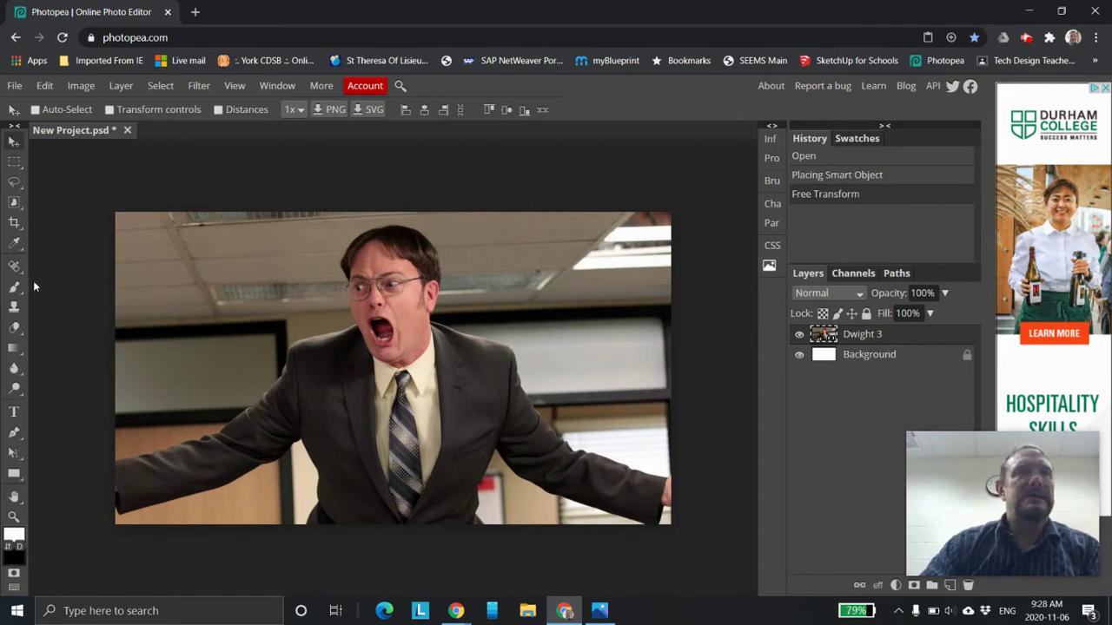
- Rasterize the photo and quick-select the man's head and jacket
{"action": "right_click", "coordinate": [14, 201]}
{"action": "left_click", "coordinate": [82, 223]}
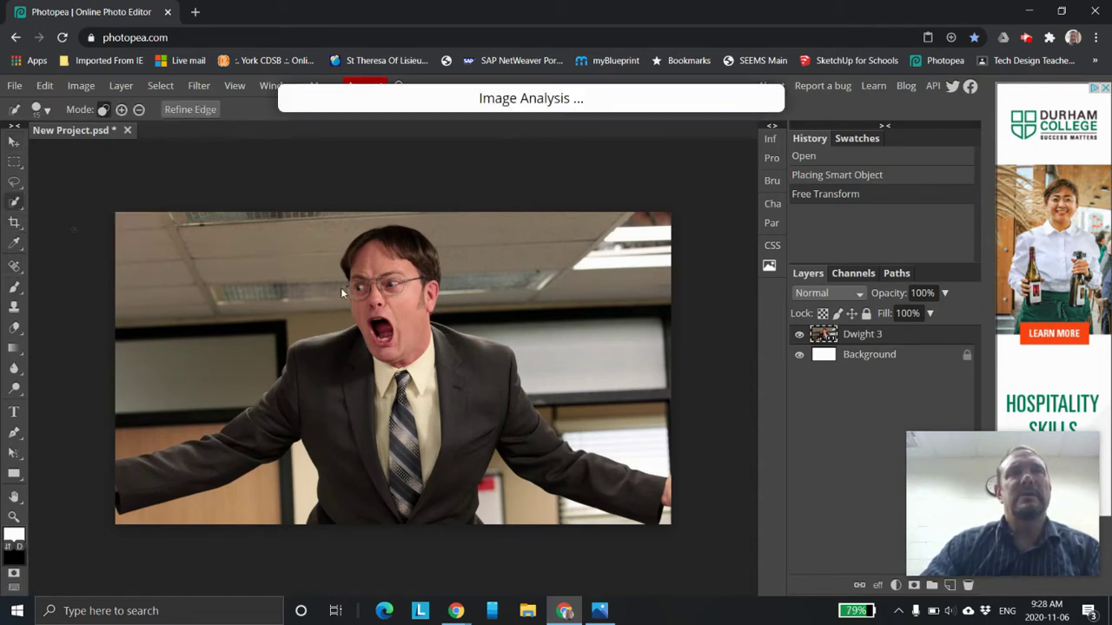
{"action": "left_click", "coordinate": [400, 251]}
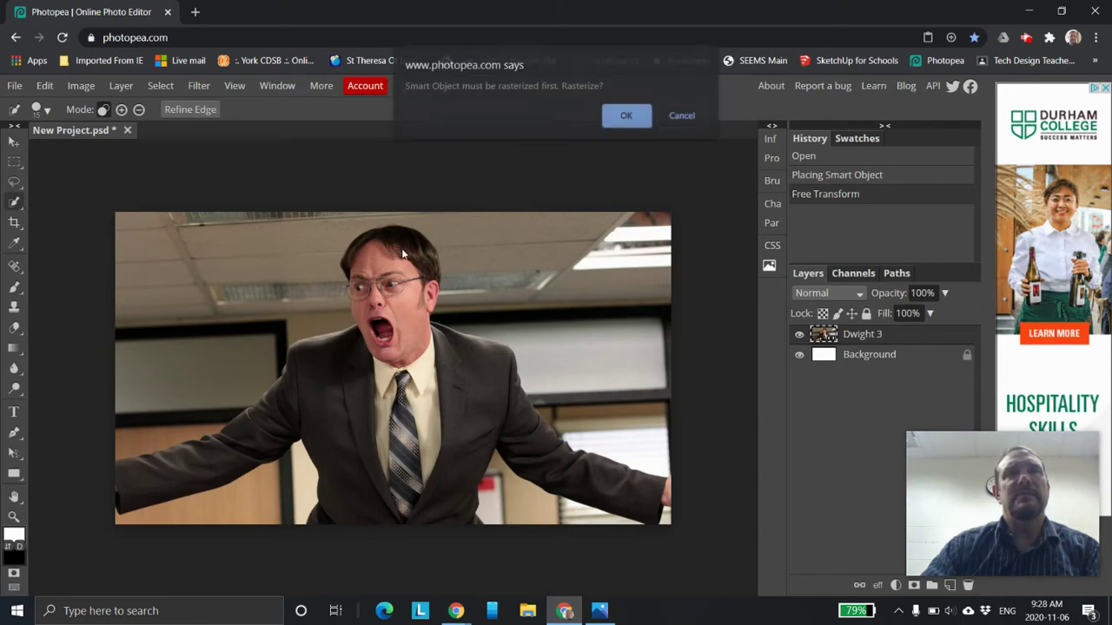
{"action": "left_click", "coordinate": [643, 121]}
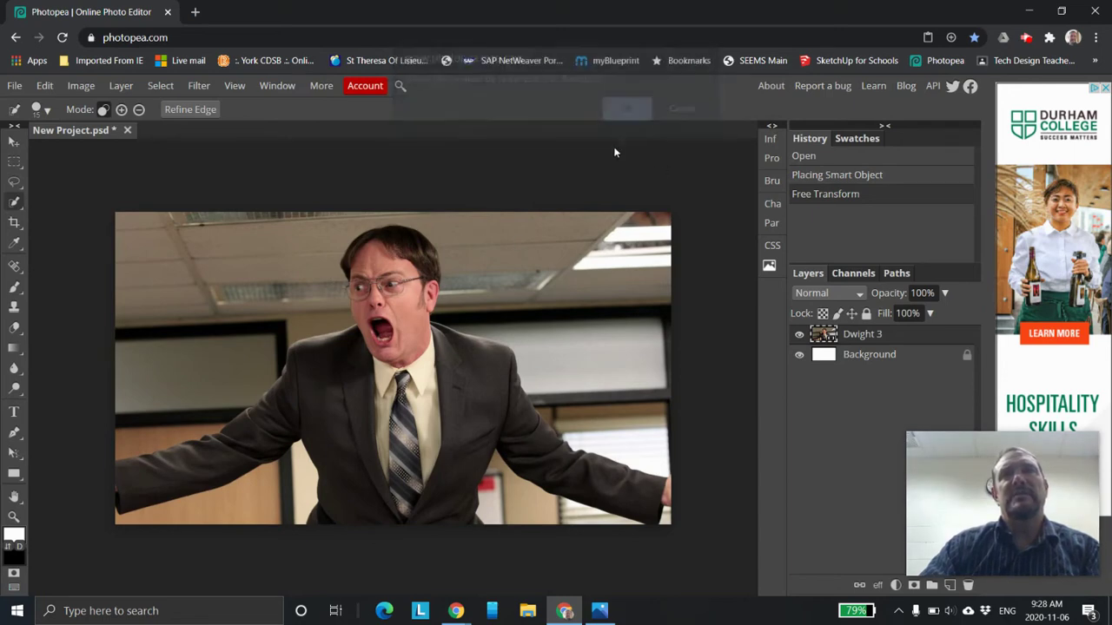
{"action": "left_click", "coordinate": [392, 243]}
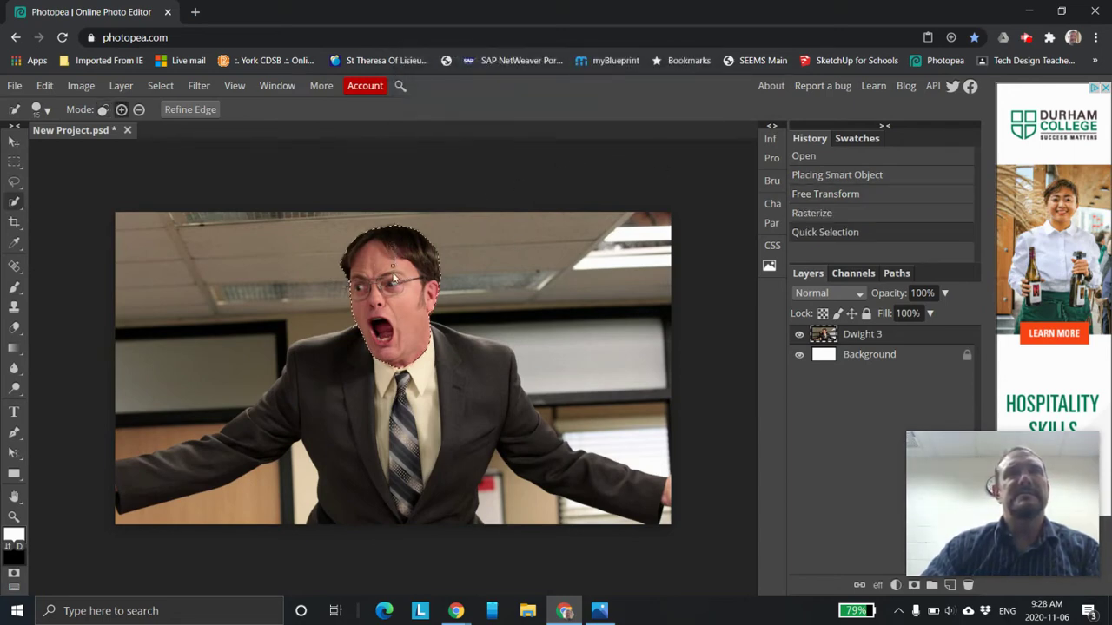
{"action": "left_click", "coordinate": [367, 358]}
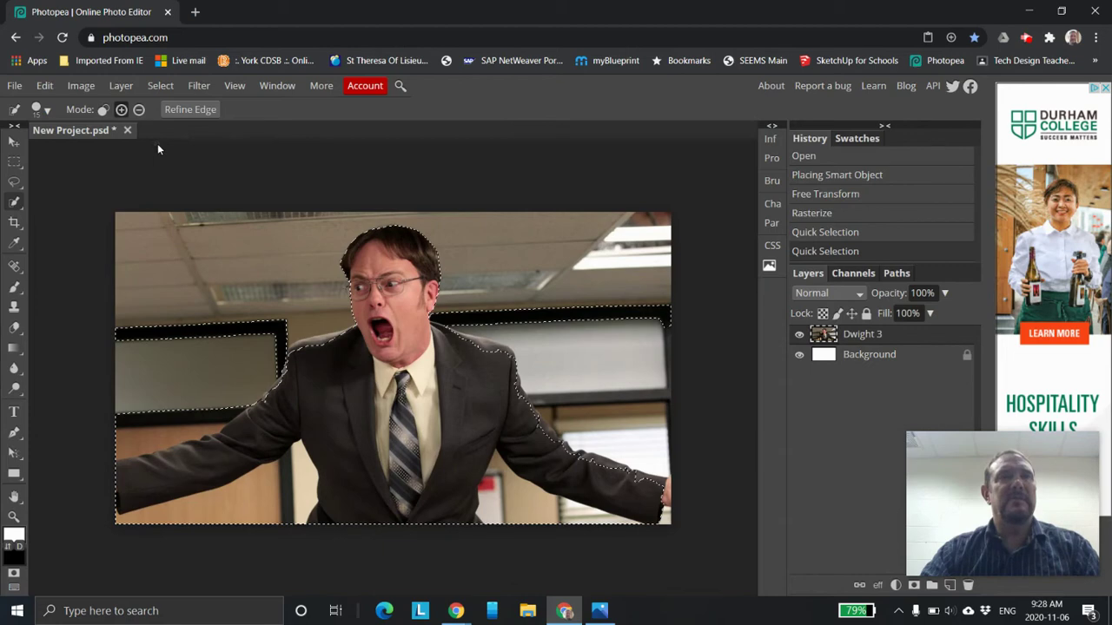
- Add the left arm area, then subtract the wall, window frame and background under the right arm
{"action": "left_click", "coordinate": [242, 522]}
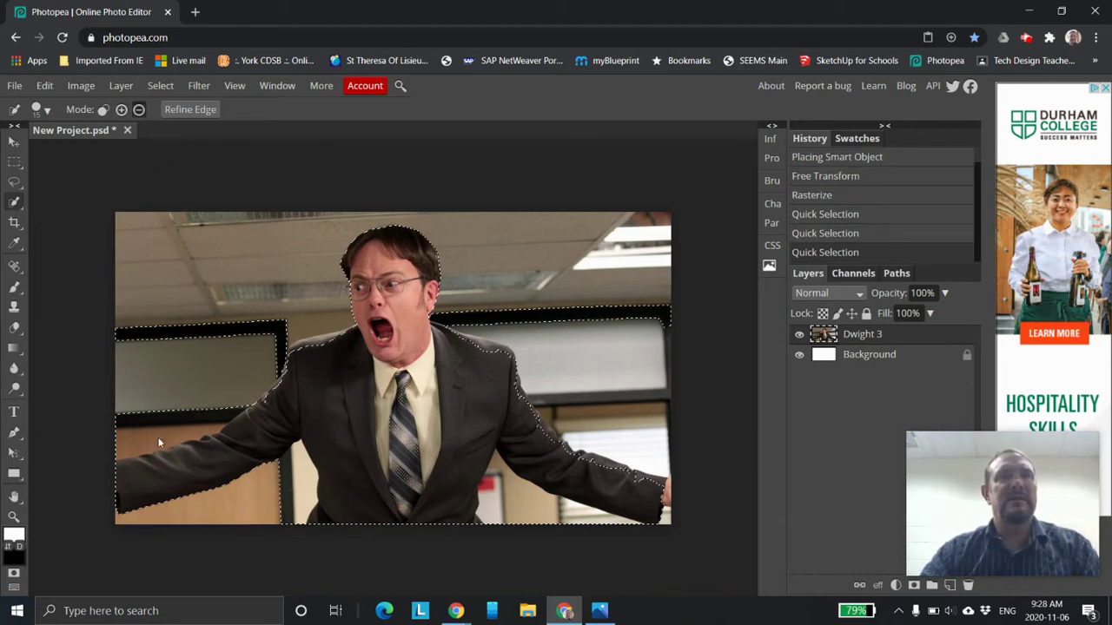
{"action": "left_click", "coordinate": [138, 417]}
{"action": "left_click", "coordinate": [124, 429]}
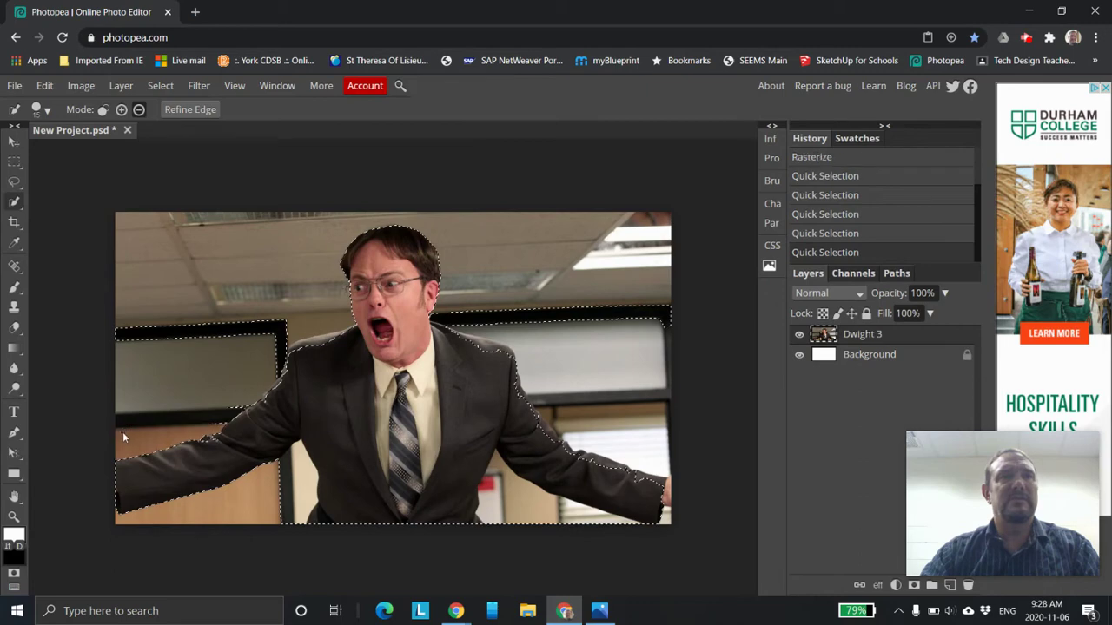
{"action": "left_click", "coordinate": [182, 338], "text": "alt"}
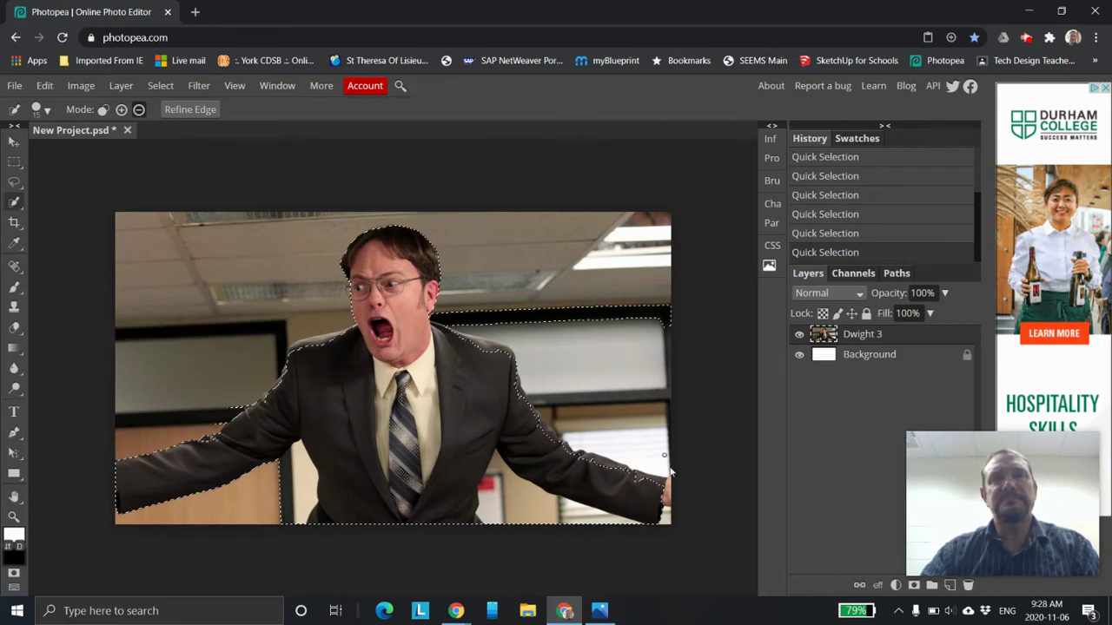
{"action": "left_click", "coordinate": [556, 511], "text": "alt"}
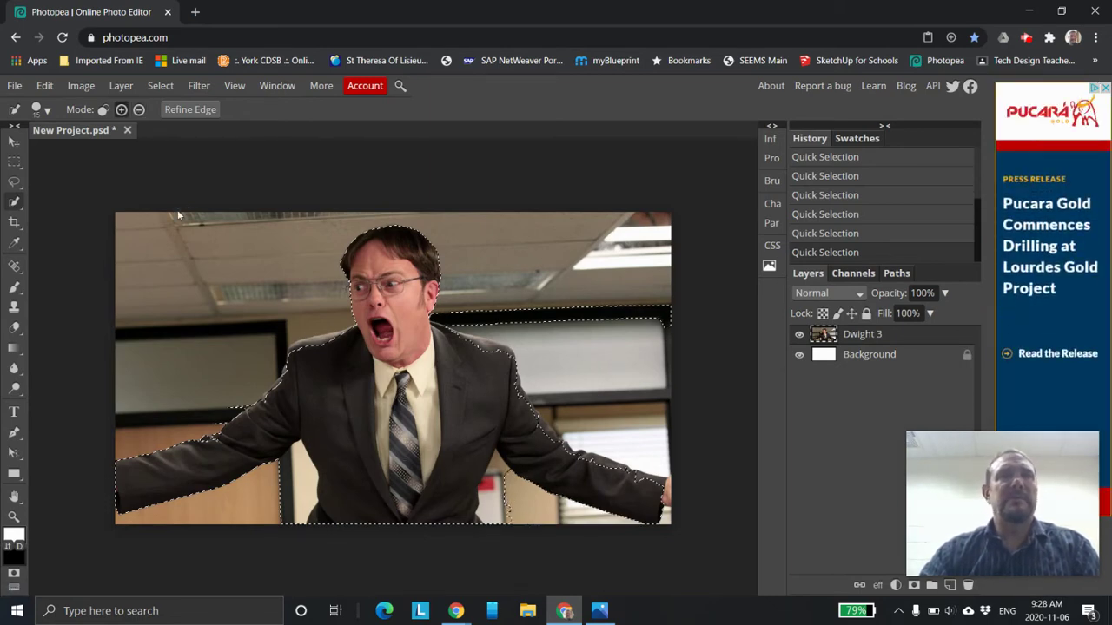
{"action": "left_click", "coordinate": [192, 109]}
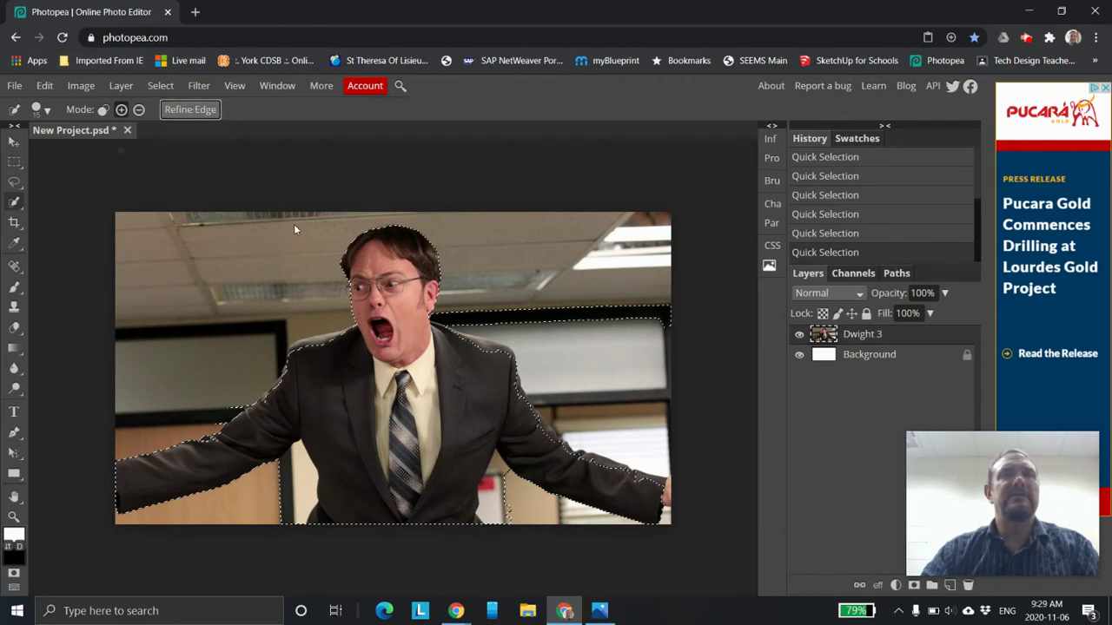
- In Refine Edge, paint out the wall gap between the man's left arm and body
{"action": "left_click", "coordinate": [191, 110]}
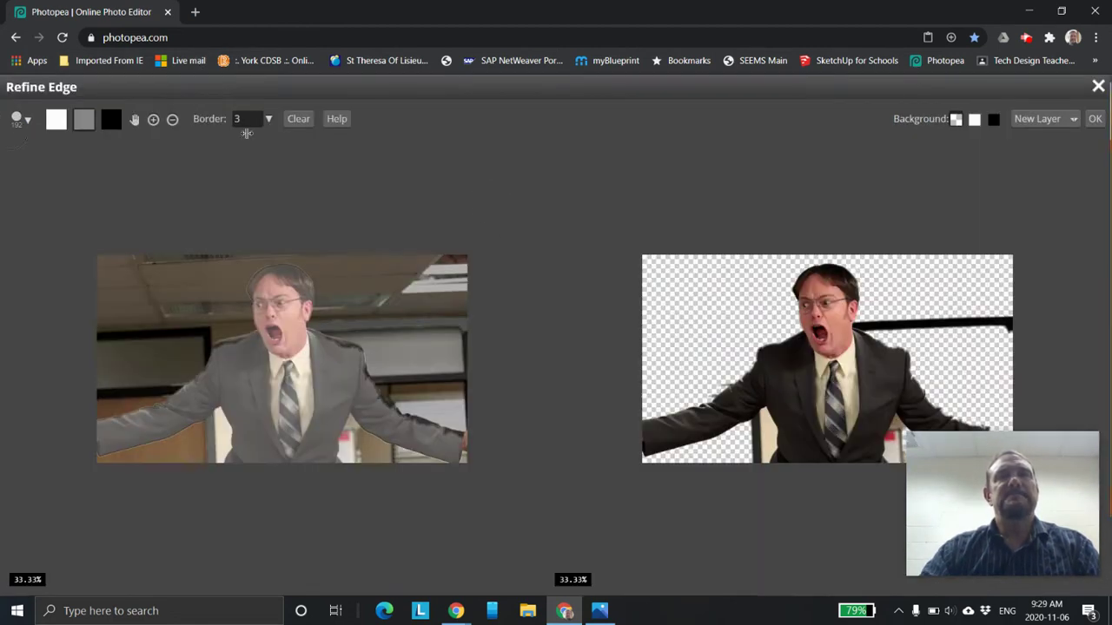
{"action": "scroll", "coordinate": [322, 352], "scroll_direction": "up", "scroll_amount": 2}
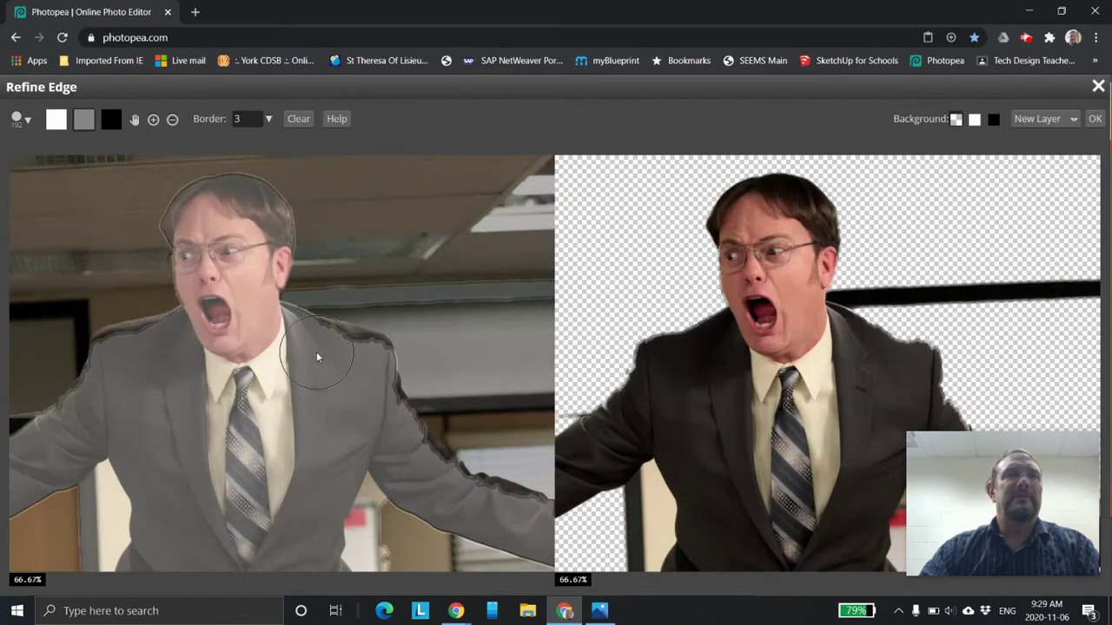
{"action": "scroll", "coordinate": [309, 355], "scroll_direction": "down", "scroll_amount": 1}
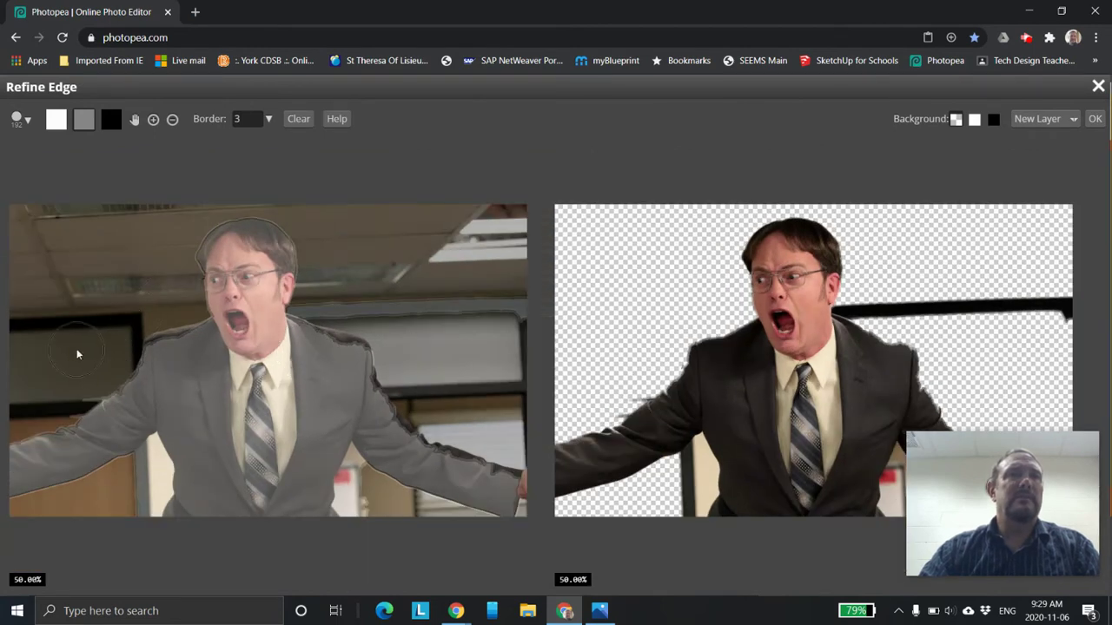
{"action": "scroll", "coordinate": [126, 365], "scroll_direction": "down", "scroll_amount": 1}
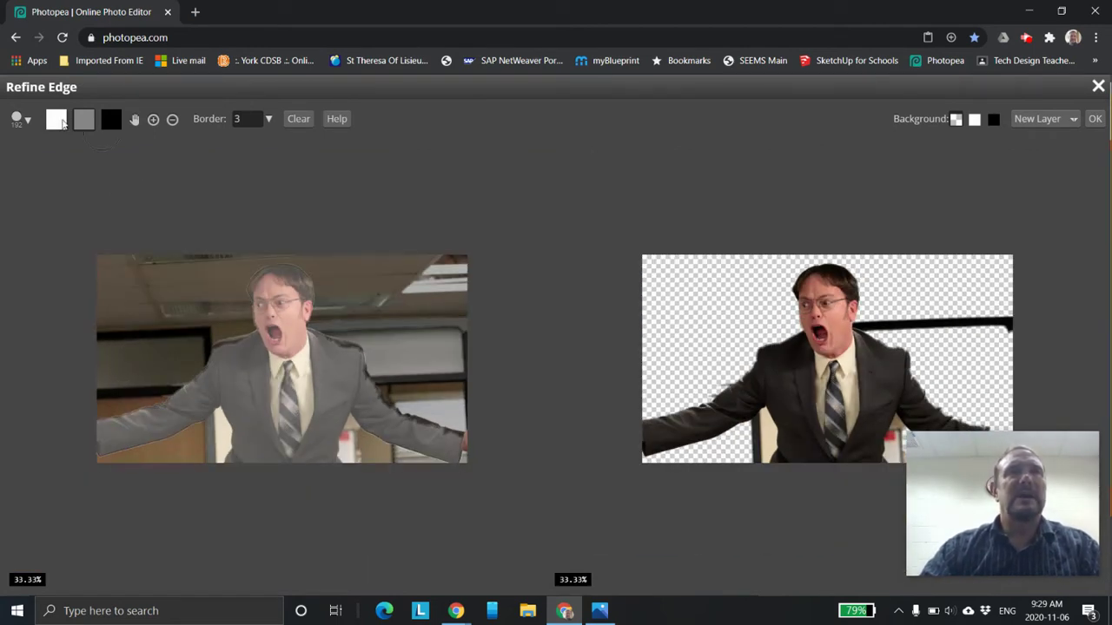
{"action": "left_click", "coordinate": [113, 121]}
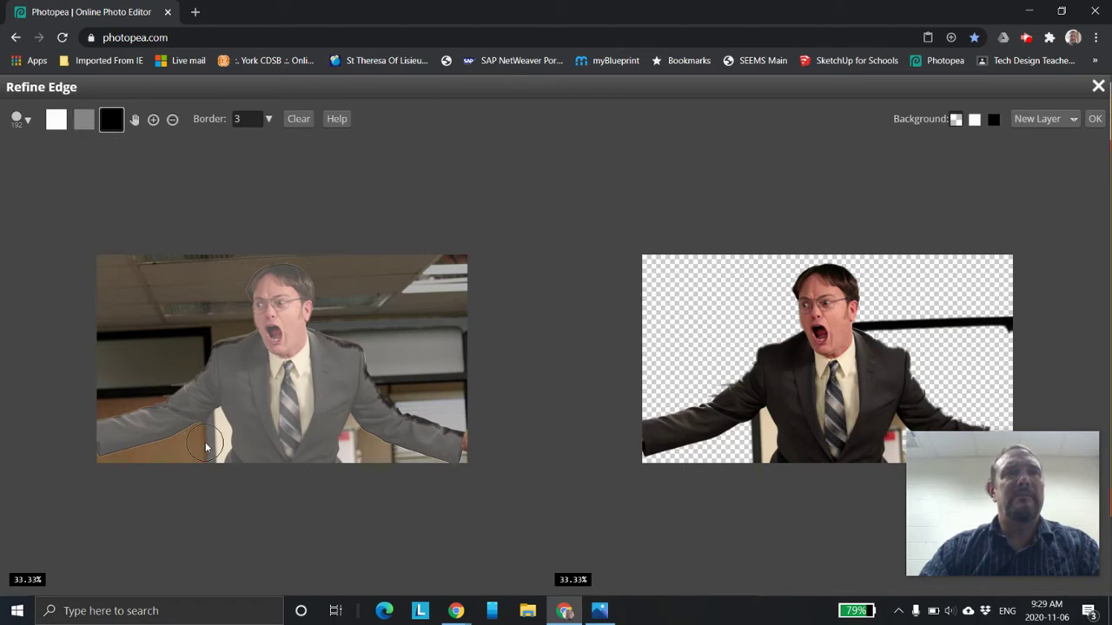
{"action": "left_click_drag", "start_coordinate": [206, 447], "coordinate": [217, 439]}
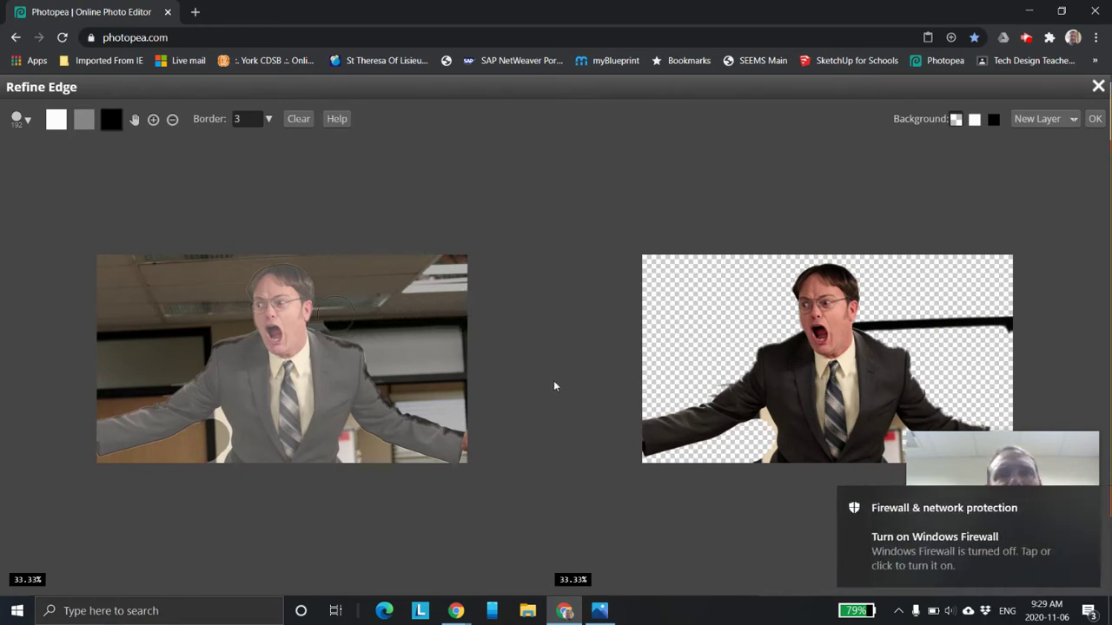
{"action": "left_click", "coordinate": [1085, 501]}
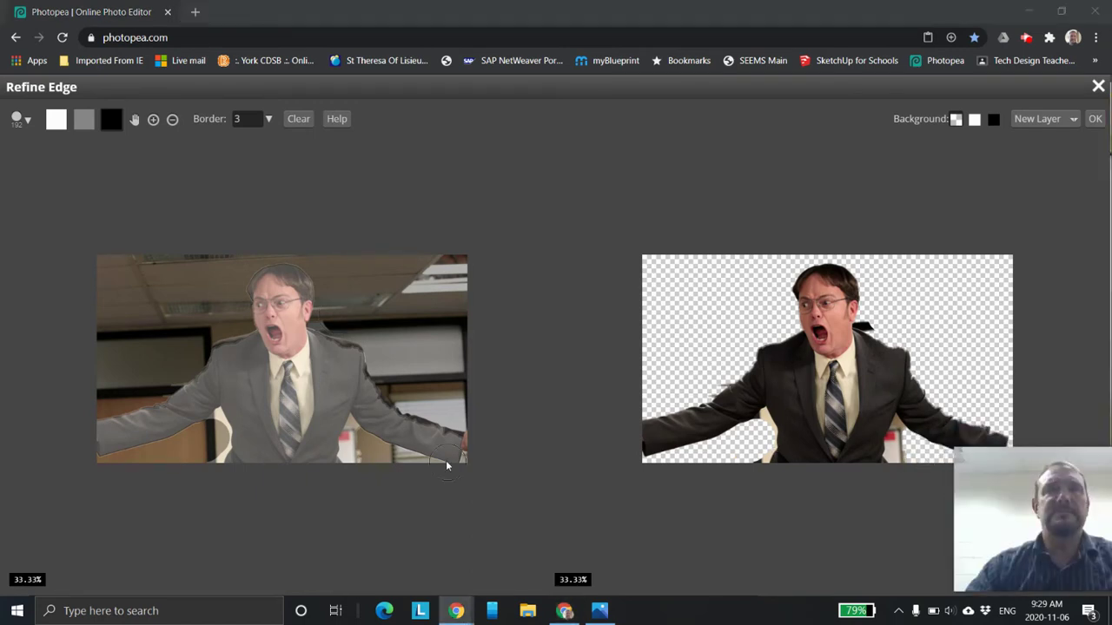
{"action": "left_click", "coordinate": [369, 458]}
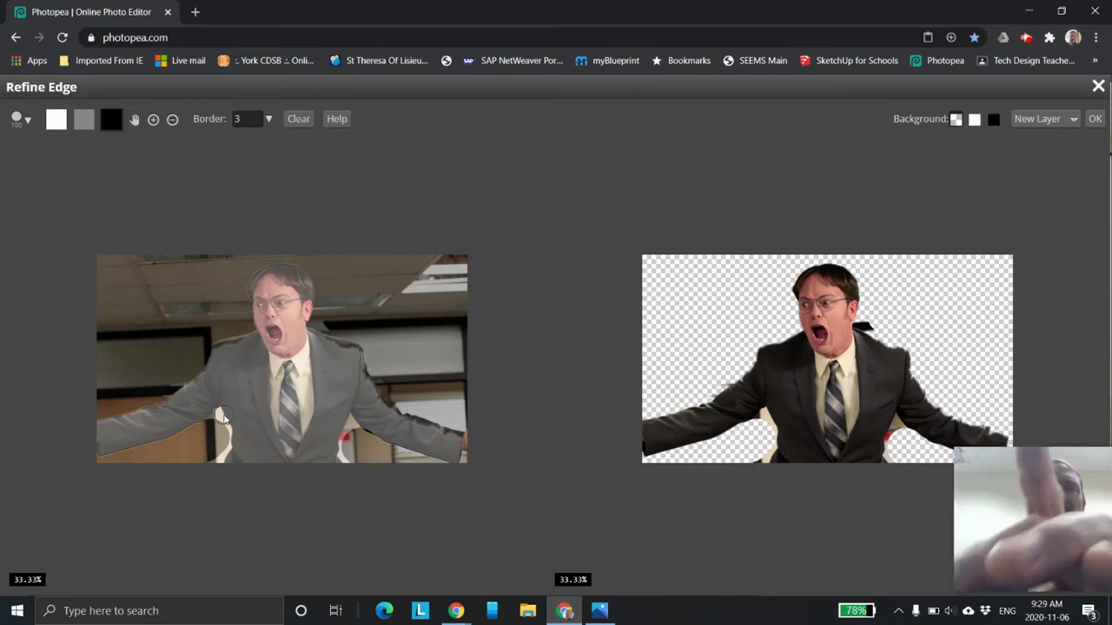
{"action": "scroll", "coordinate": [206, 426], "scroll_direction": "up", "scroll_amount": 3}
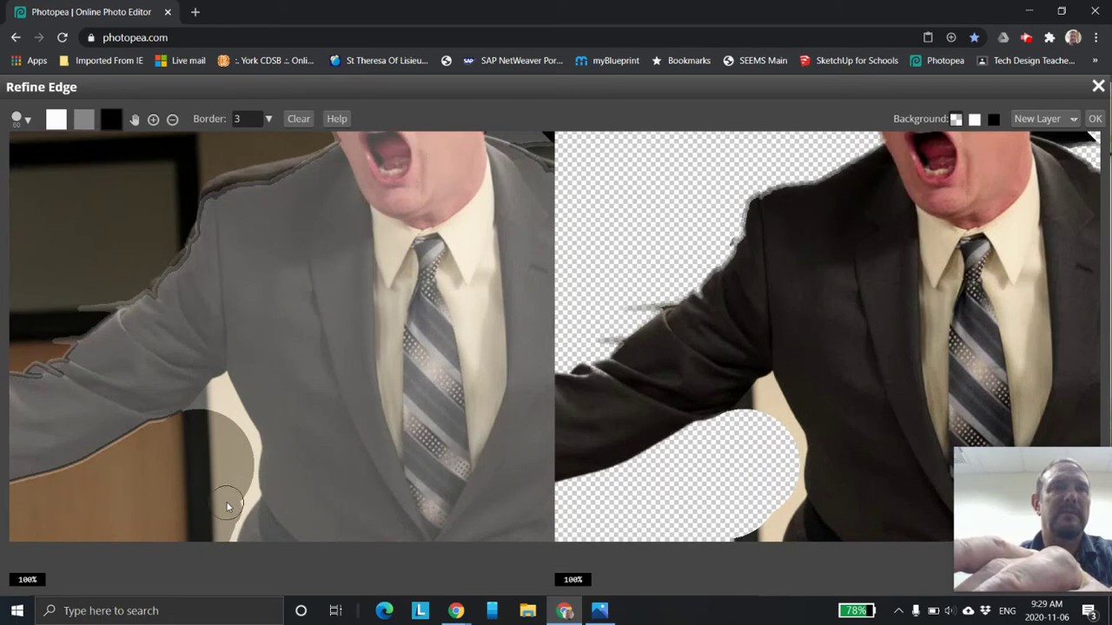
{"action": "mouse_move", "coordinate": [237, 480]}
{"action": "left_mouse_down"}
{"action": "mouse_move", "coordinate": [220, 402]}
{"action": "mouse_move", "coordinate": [200, 416]}
{"action": "mouse_move", "coordinate": [240, 442]}
{"action": "mouse_move", "coordinate": [213, 513]}
{"action": "mouse_move", "coordinate": [228, 519]}
{"action": "left_mouse_up"}
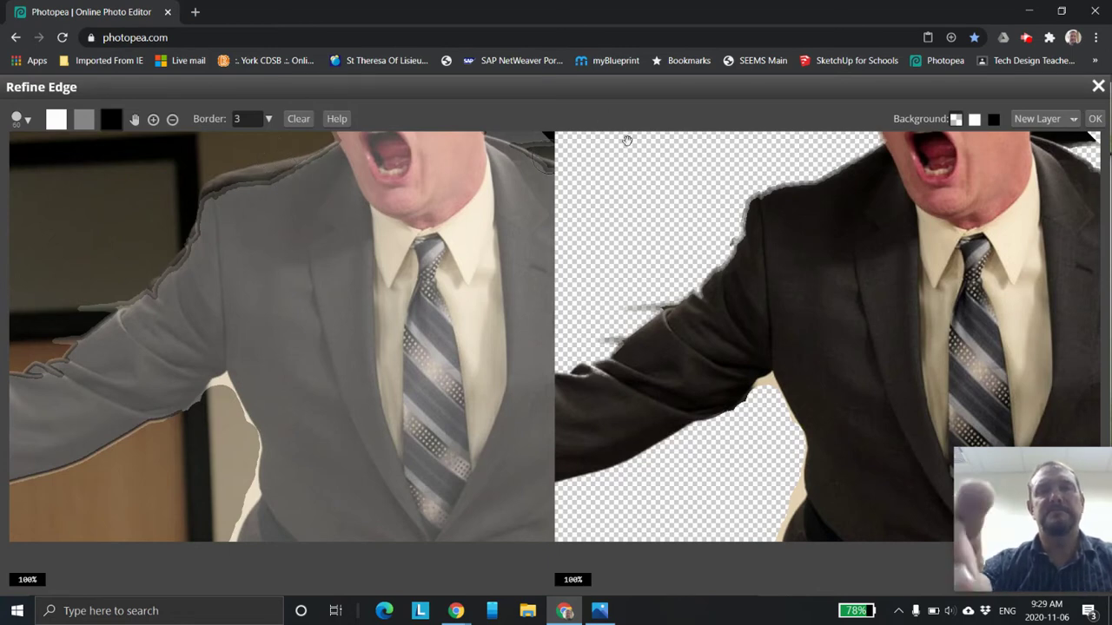
{"action": "scroll", "coordinate": [573, 400], "scroll_direction": "down", "scroll_amount": 2}
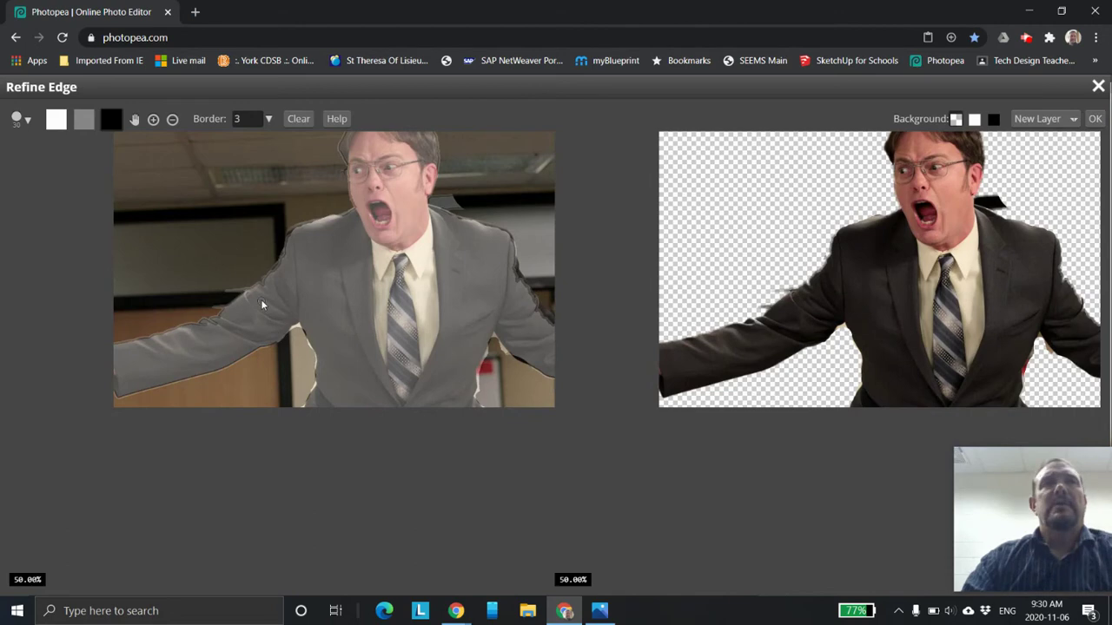
{"action": "scroll", "coordinate": [282, 287], "scroll_direction": "up", "scroll_amount": 2}
{"action": "scroll", "coordinate": [239, 386], "scroll_direction": "down", "scroll_amount": 1}
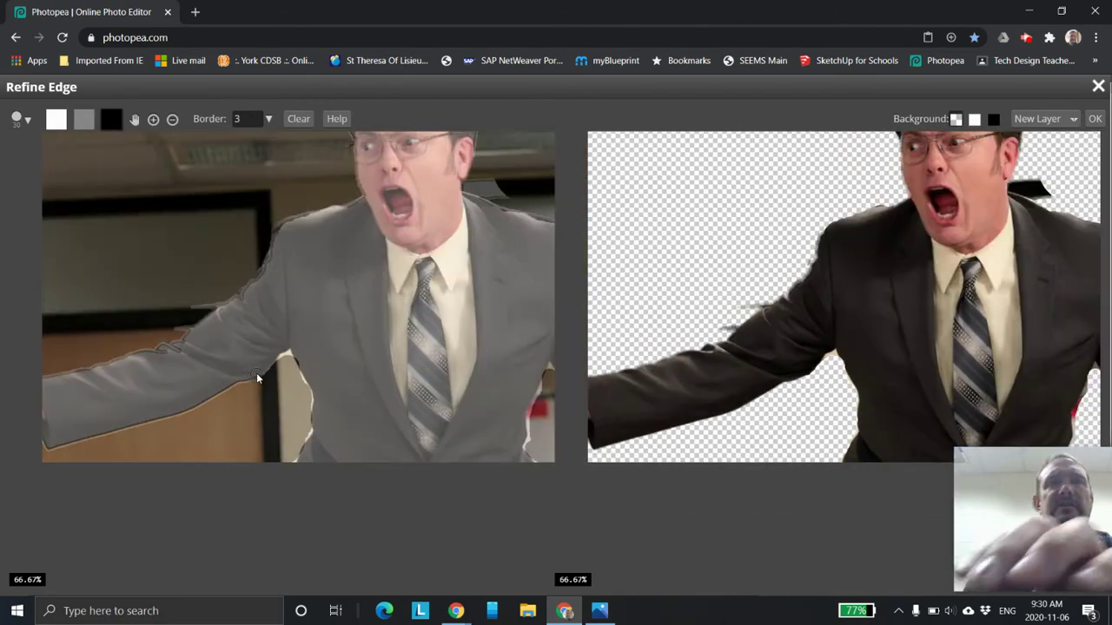
{"action": "scroll", "coordinate": [466, 415], "scroll_direction": "up", "scroll_amount": 1}
{"action": "scroll", "coordinate": [467, 419], "scroll_direction": "down", "scroll_amount": 2}
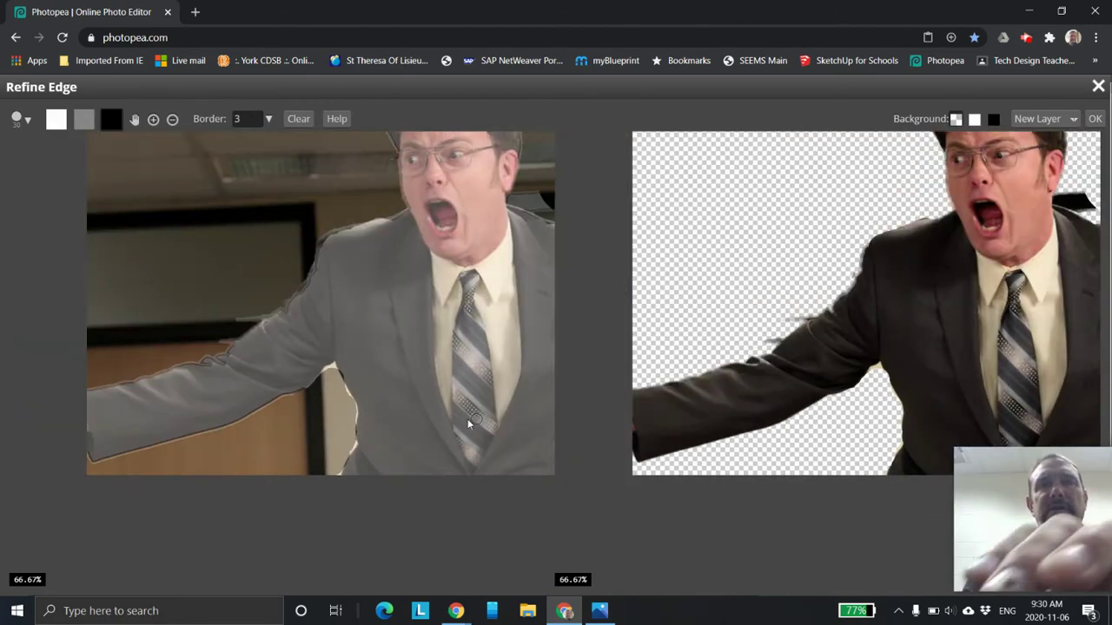
{"action": "scroll", "coordinate": [372, 401], "scroll_direction": "down", "scroll_amount": 1}
{"action": "scroll", "coordinate": [382, 414], "scroll_direction": "up", "scroll_amount": 1}
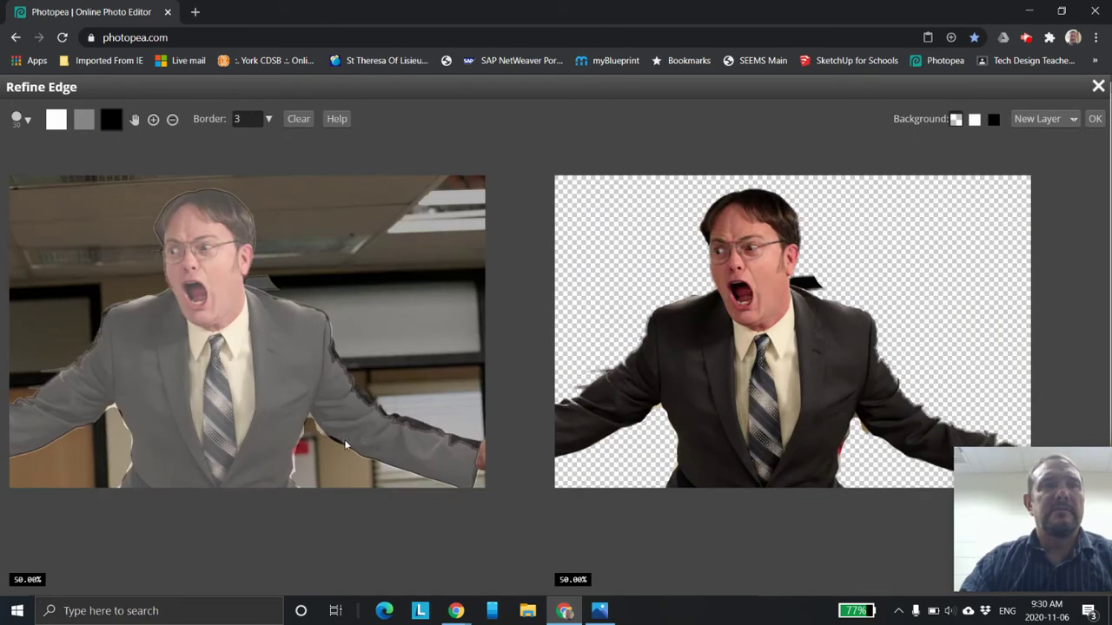
{"action": "scroll", "coordinate": [321, 448], "scroll_direction": "up", "scroll_amount": 1}
{"action": "scroll", "coordinate": [294, 442], "scroll_direction": "up", "scroll_amount": 1}
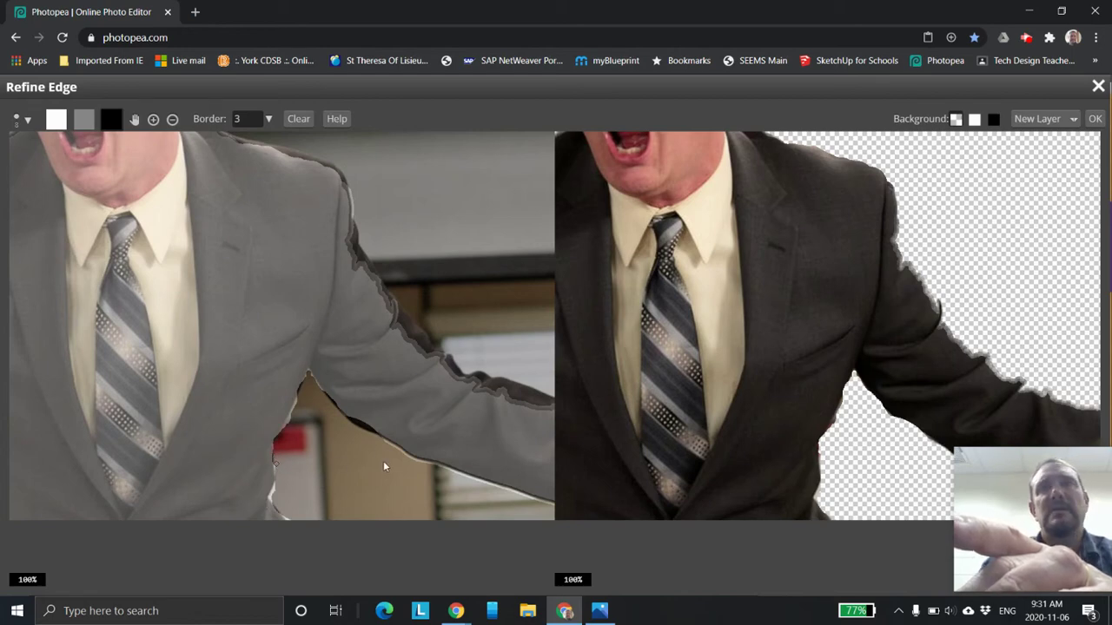
- Refine the cut-out edge along the jacket with the grey edge brush, then pick the black background brush
{"action": "scroll", "coordinate": [369, 447], "scroll_direction": "down", "scroll_amount": 1}
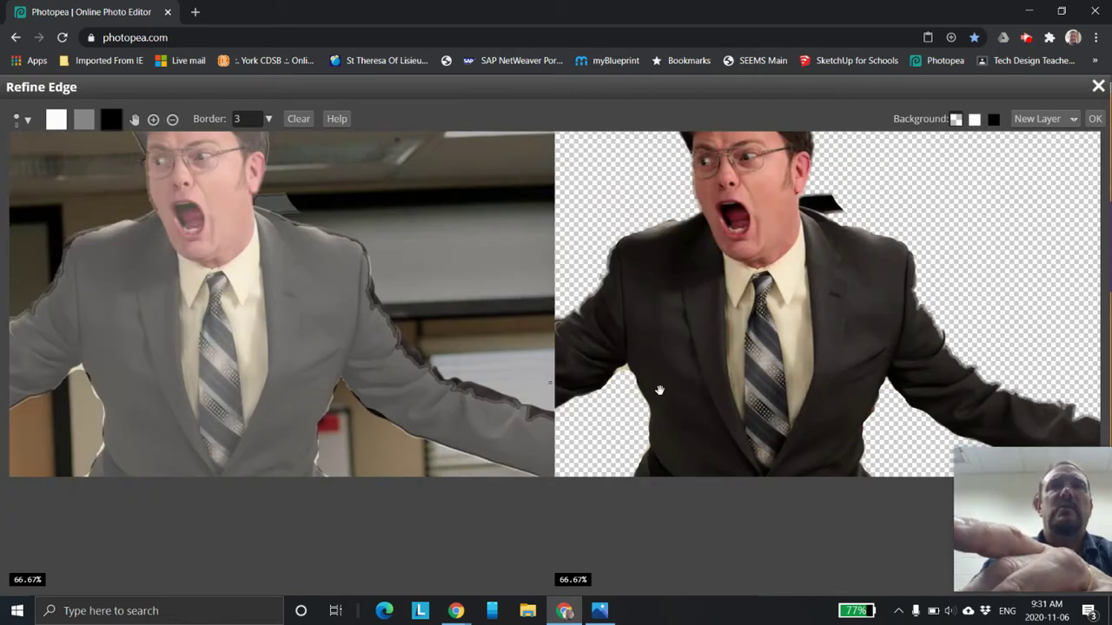
{"action": "left_click", "coordinate": [83, 120]}
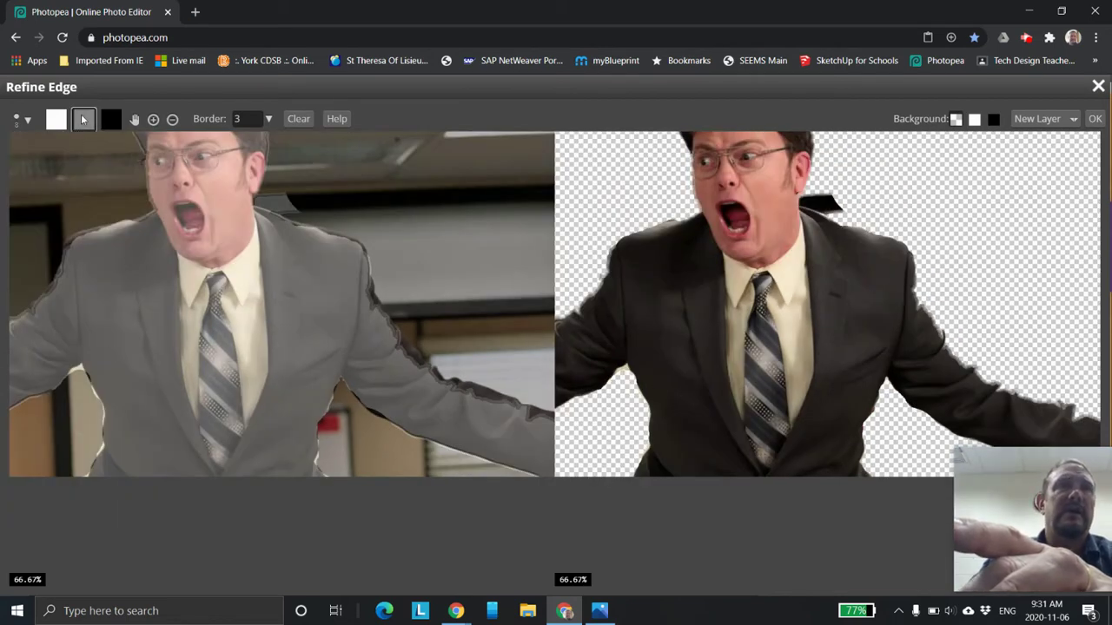
{"action": "scroll", "coordinate": [367, 509], "scroll_direction": "up", "scroll_amount": 2}
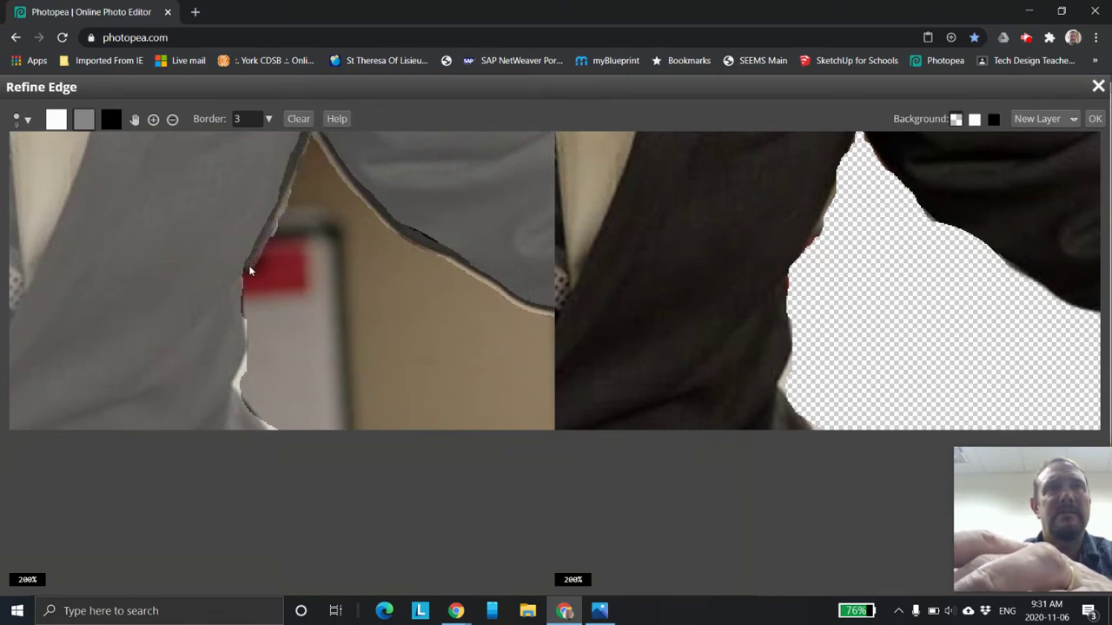
{"action": "left_click_drag", "start_coordinate": [242, 346], "coordinate": [234, 387]}
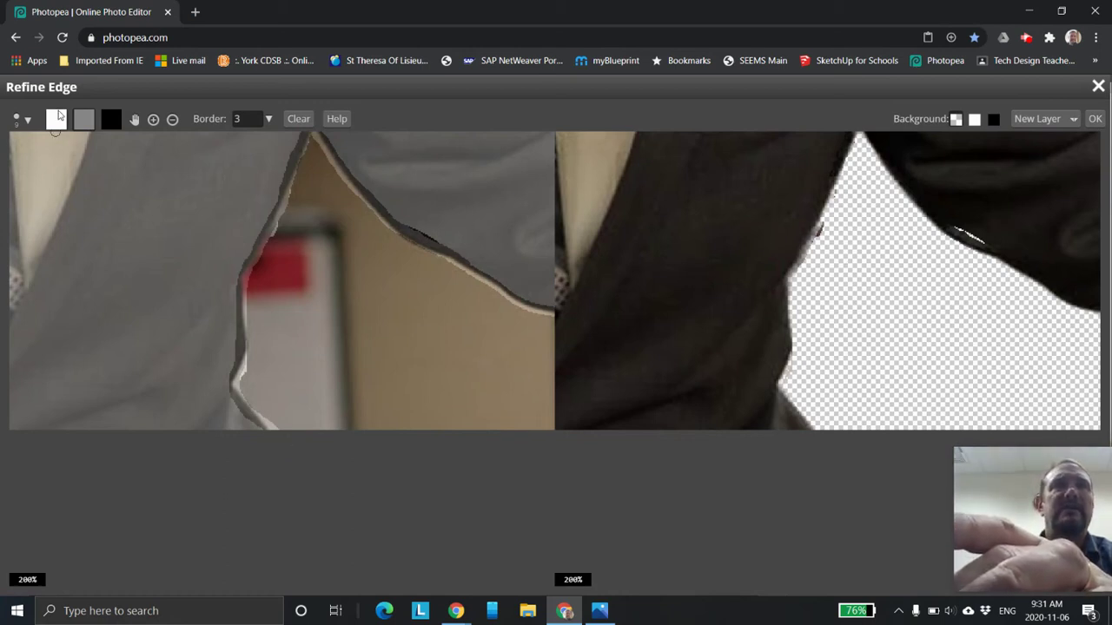
{"action": "left_click", "coordinate": [111, 120]}
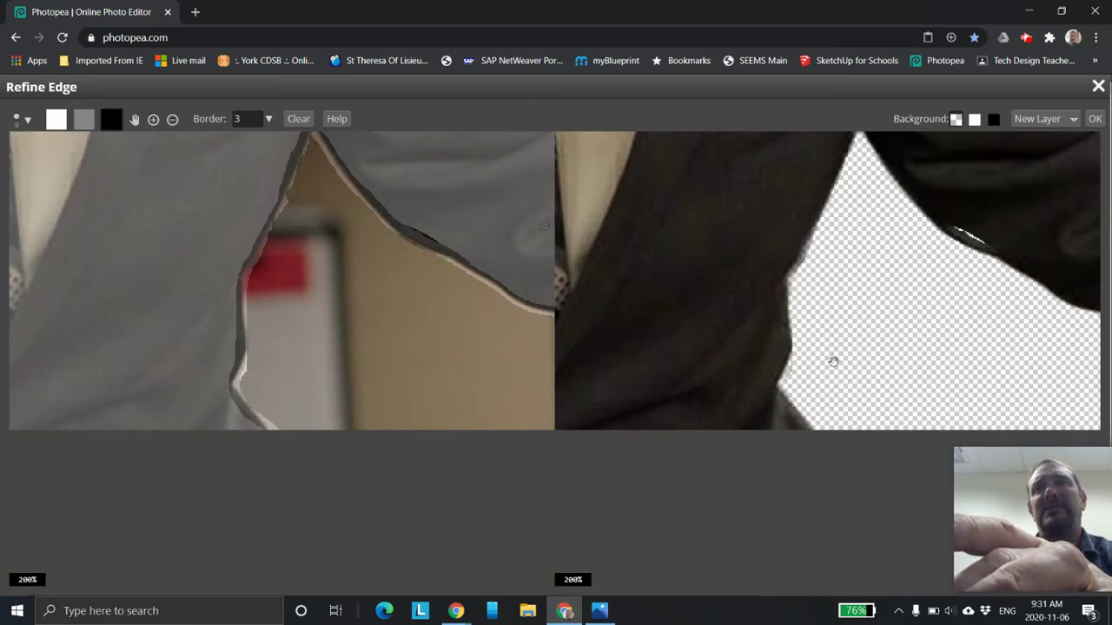
{"action": "scroll", "coordinate": [916, 298], "scroll_direction": "up", "scroll_amount": 1}
{"action": "scroll", "coordinate": [916, 298], "scroll_direction": "down", "scroll_amount": 1}
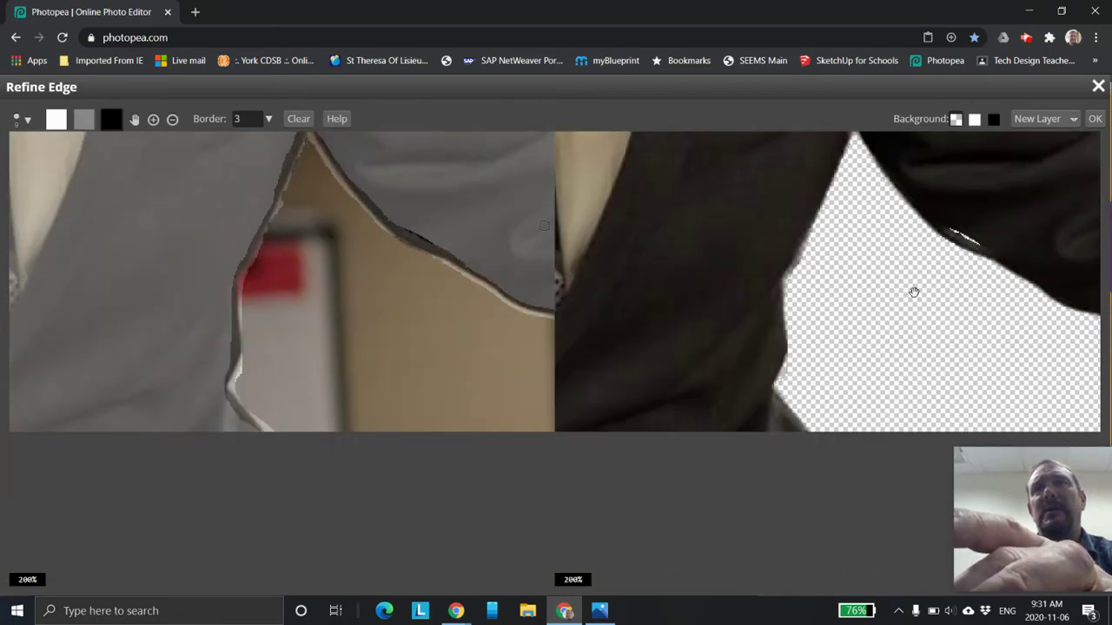
{"action": "scroll", "coordinate": [914, 291], "scroll_direction": "down", "scroll_amount": 1}
{"action": "scroll", "coordinate": [914, 283], "scroll_direction": "up", "scroll_amount": 1}
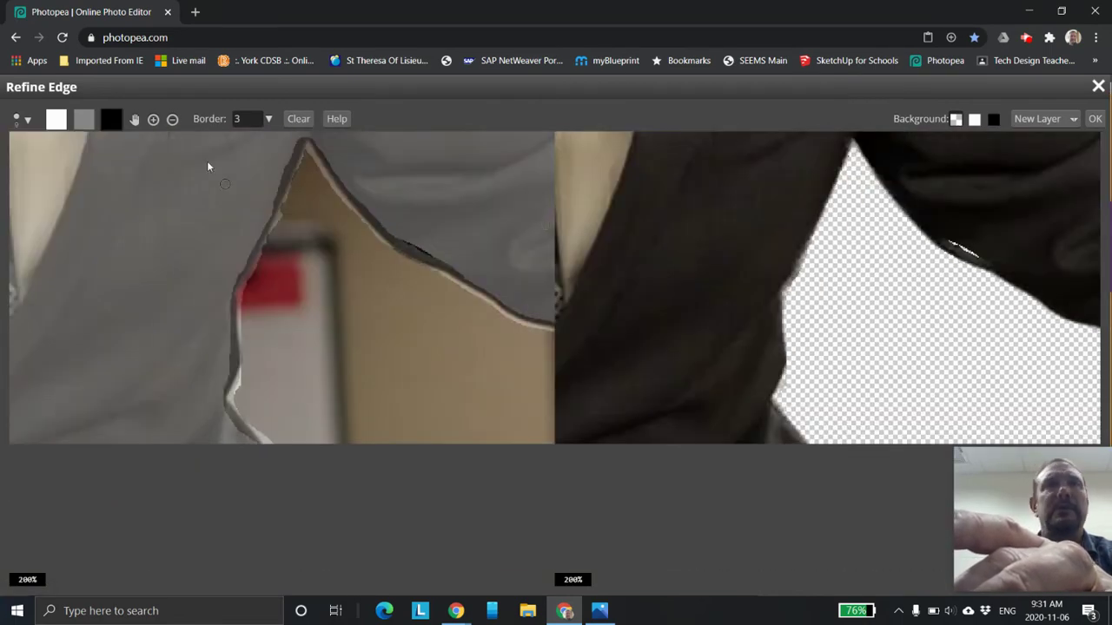
- Touch up the arm edges with the white foreground brush and output the cut-out to a new layer
{"action": "left_click", "coordinate": [56, 119]}
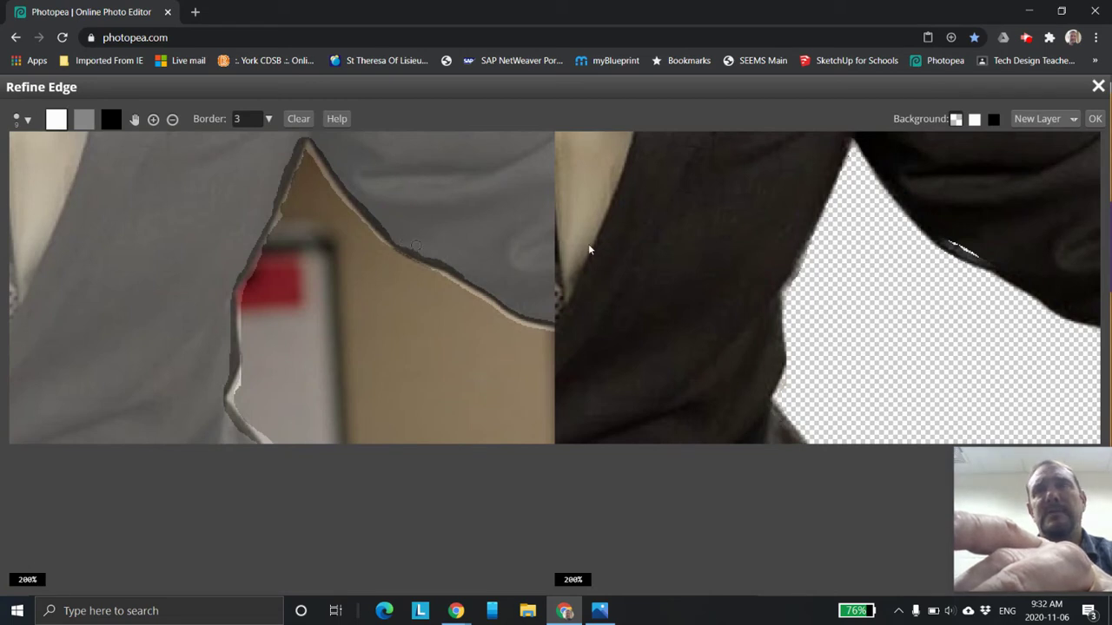
{"action": "scroll", "coordinate": [514, 251], "scroll_direction": "down", "scroll_amount": 1}
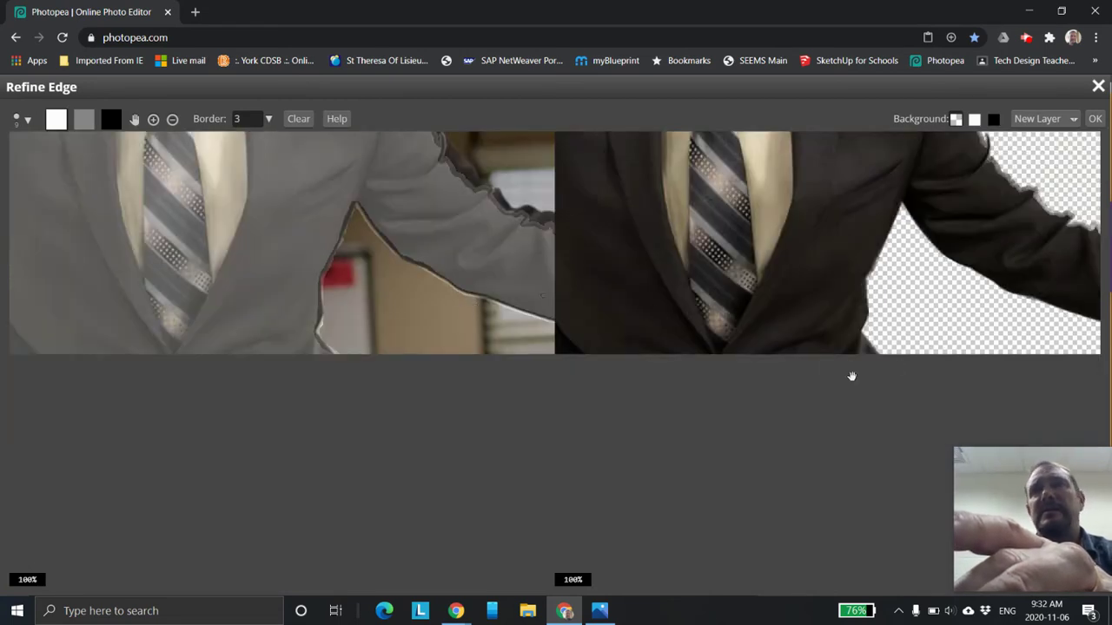
{"action": "scroll", "coordinate": [909, 340], "scroll_direction": "up", "scroll_amount": 1}
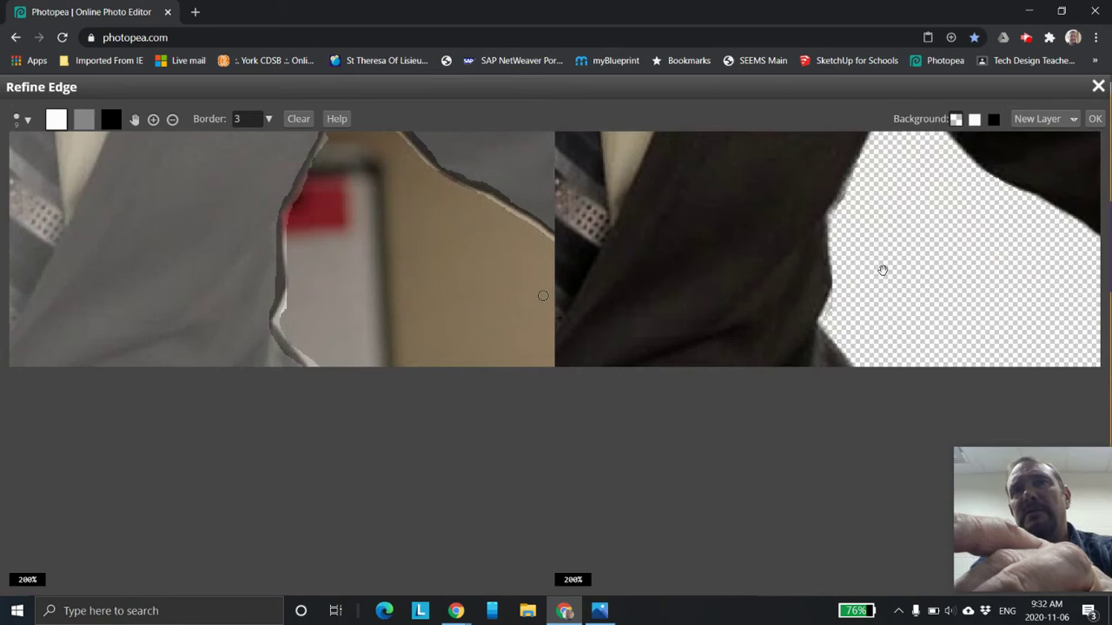
{"action": "scroll", "coordinate": [912, 265], "scroll_direction": "down", "scroll_amount": 1}
{"action": "scroll", "coordinate": [1030, 271], "scroll_direction": "down", "scroll_amount": 1}
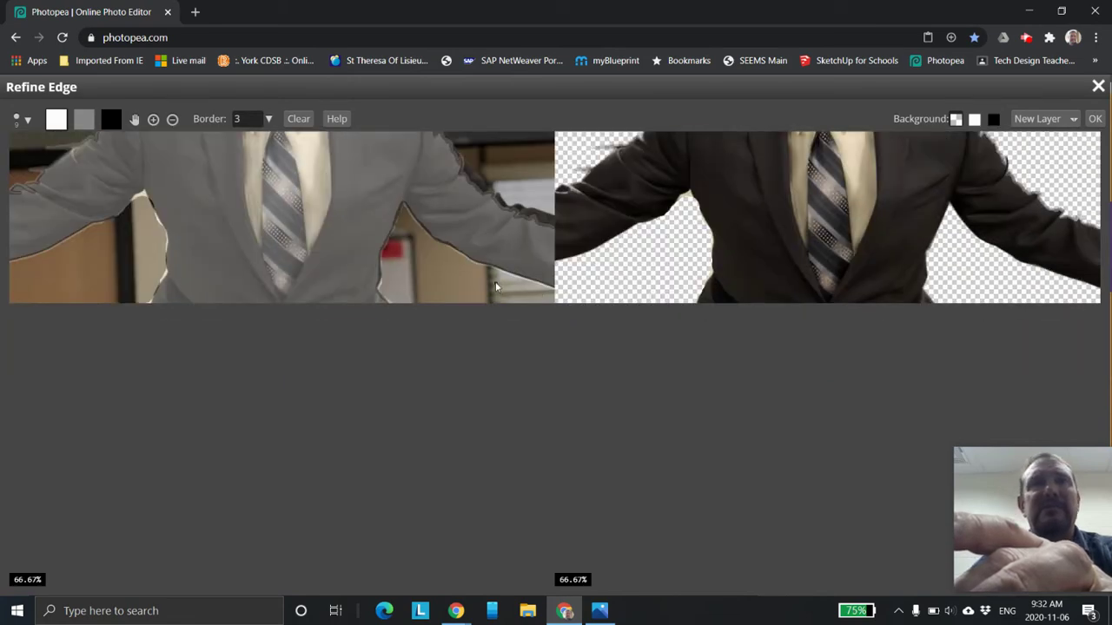
{"action": "scroll", "coordinate": [496, 287], "scroll_direction": "down", "scroll_amount": 1}
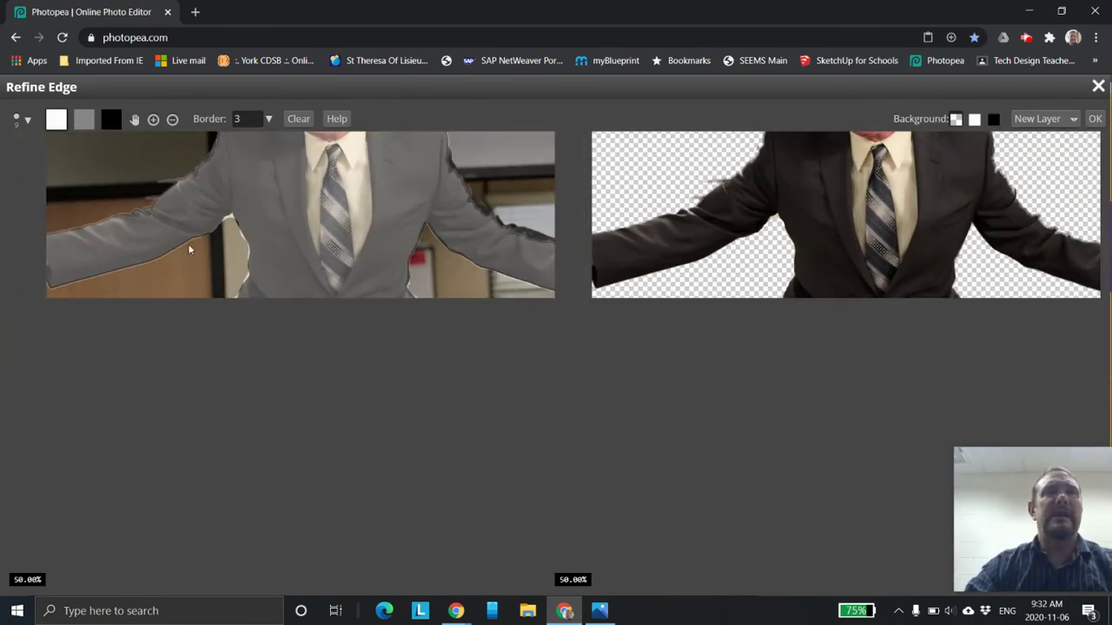
{"action": "scroll", "coordinate": [262, 219], "scroll_direction": "down", "scroll_amount": 1}
{"action": "scroll", "coordinate": [176, 278], "scroll_direction": "up", "scroll_amount": 2}
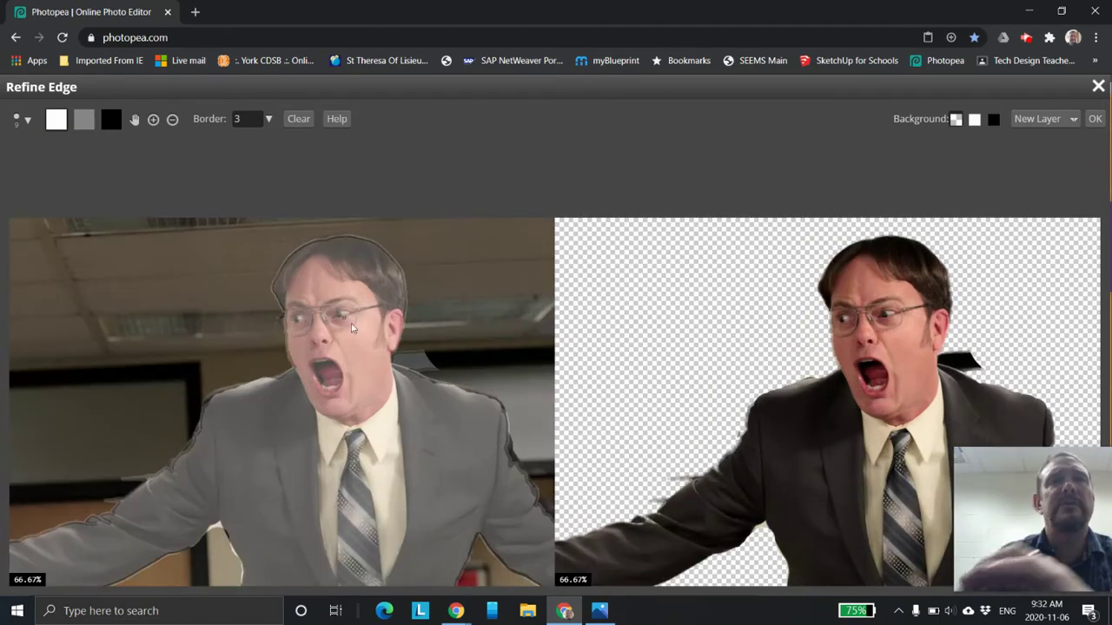
{"action": "scroll", "coordinate": [564, 380], "scroll_direction": "down", "scroll_amount": 1}
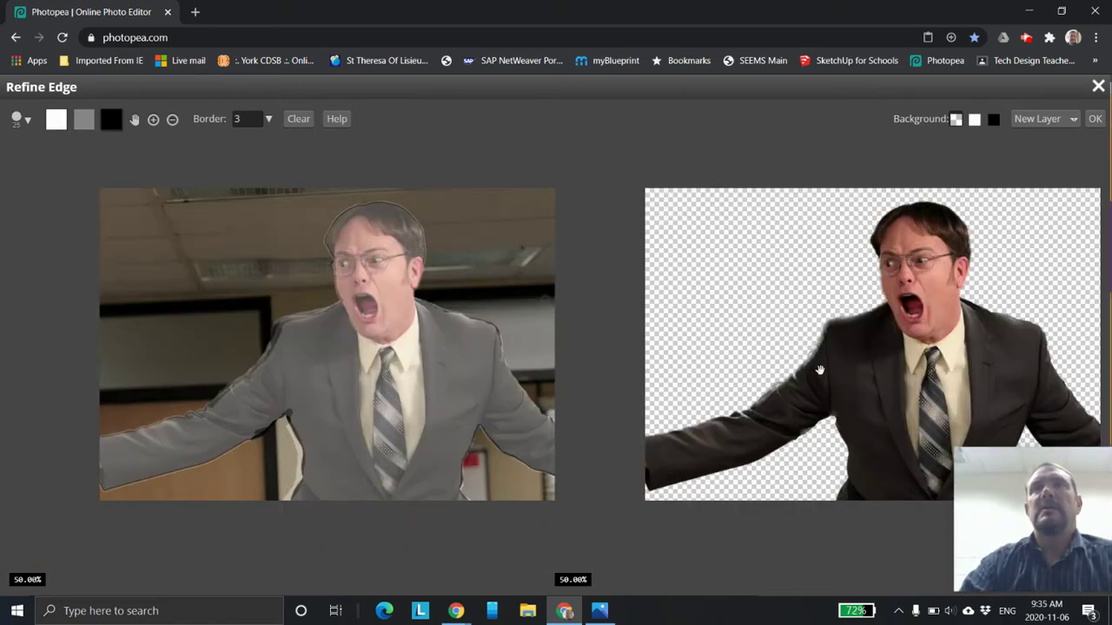
{"action": "scroll", "coordinate": [518, 380], "scroll_direction": "down", "scroll_amount": 1}
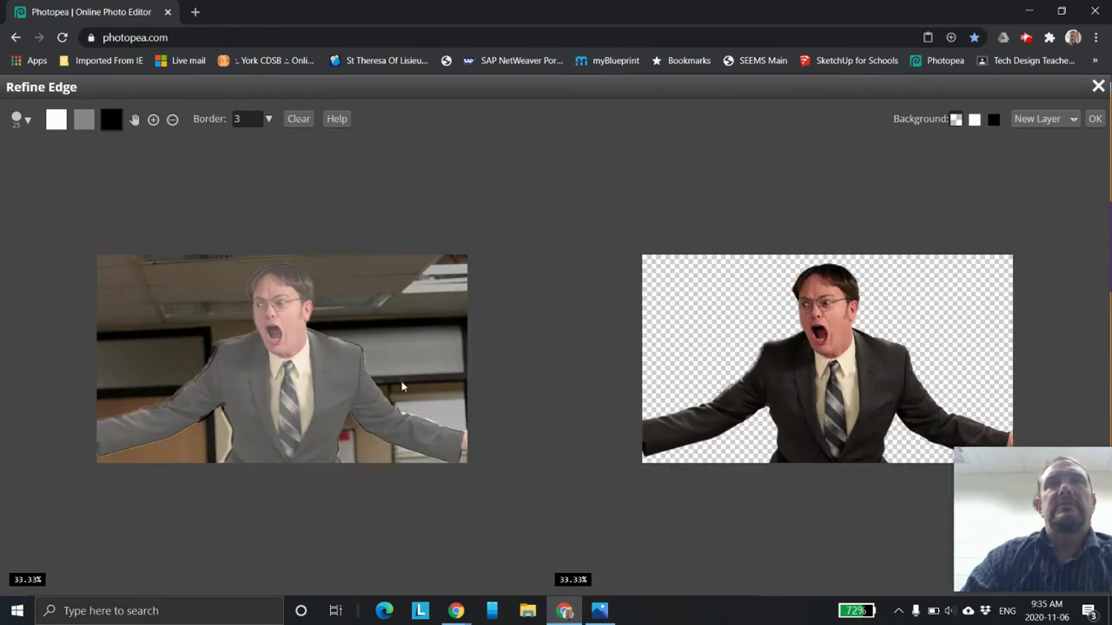
{"action": "scroll", "coordinate": [351, 401], "scroll_direction": "up", "scroll_amount": 2}
{"action": "scroll", "coordinate": [693, 364], "scroll_direction": "up", "scroll_amount": 1}
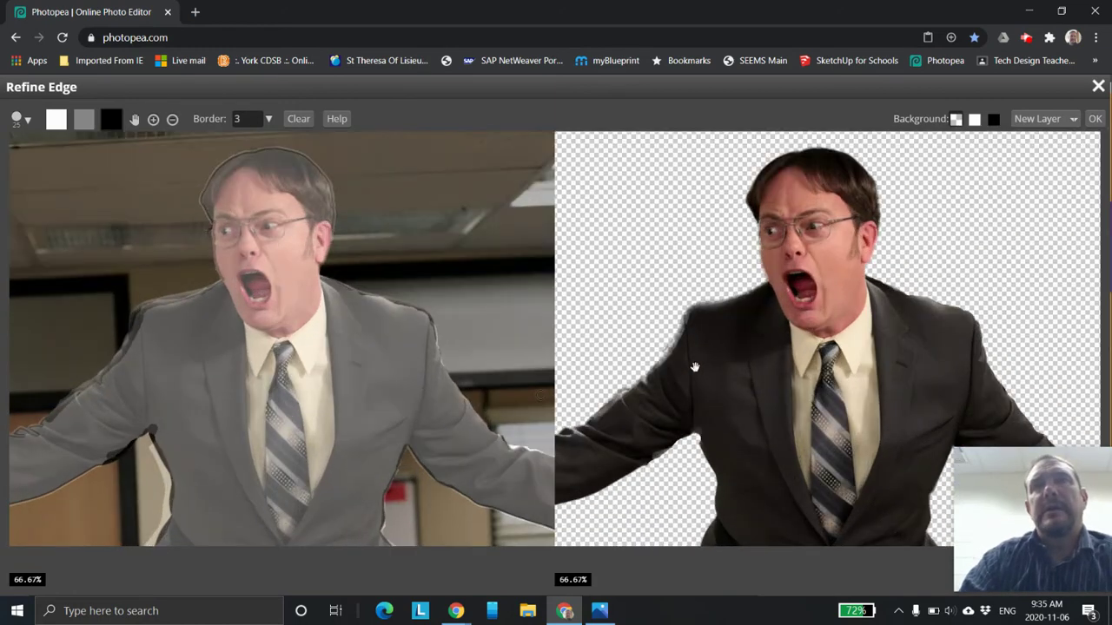
{"action": "scroll", "coordinate": [812, 351], "scroll_direction": "down", "scroll_amount": 1}
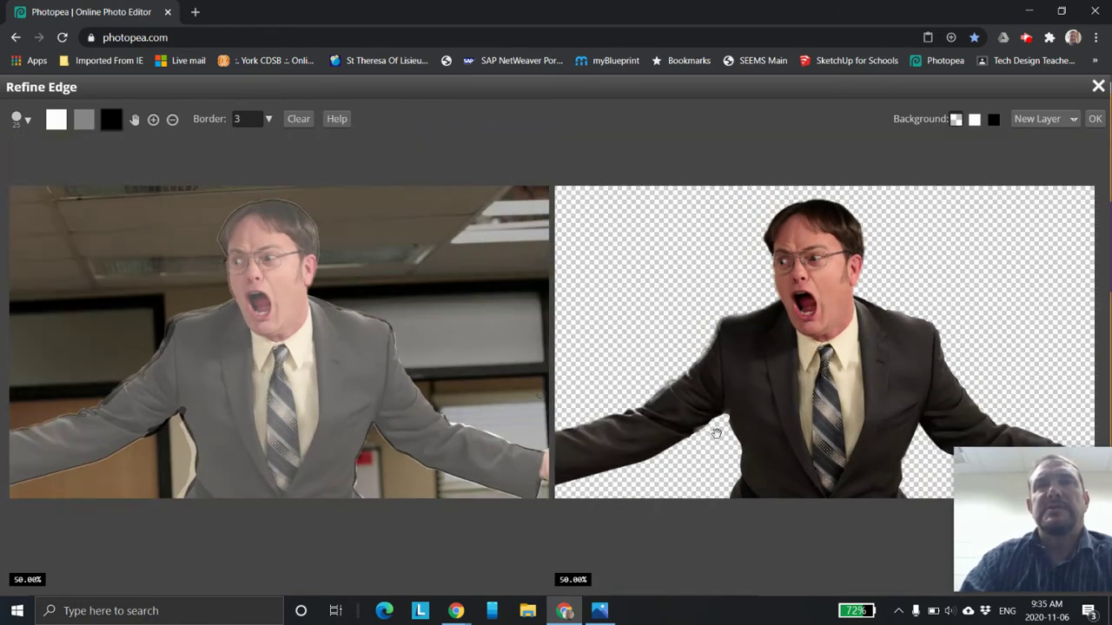
{"action": "scroll", "coordinate": [834, 382], "scroll_direction": "down", "scroll_amount": 1}
{"action": "scroll", "coordinate": [821, 365], "scroll_direction": "up", "scroll_amount": 1}
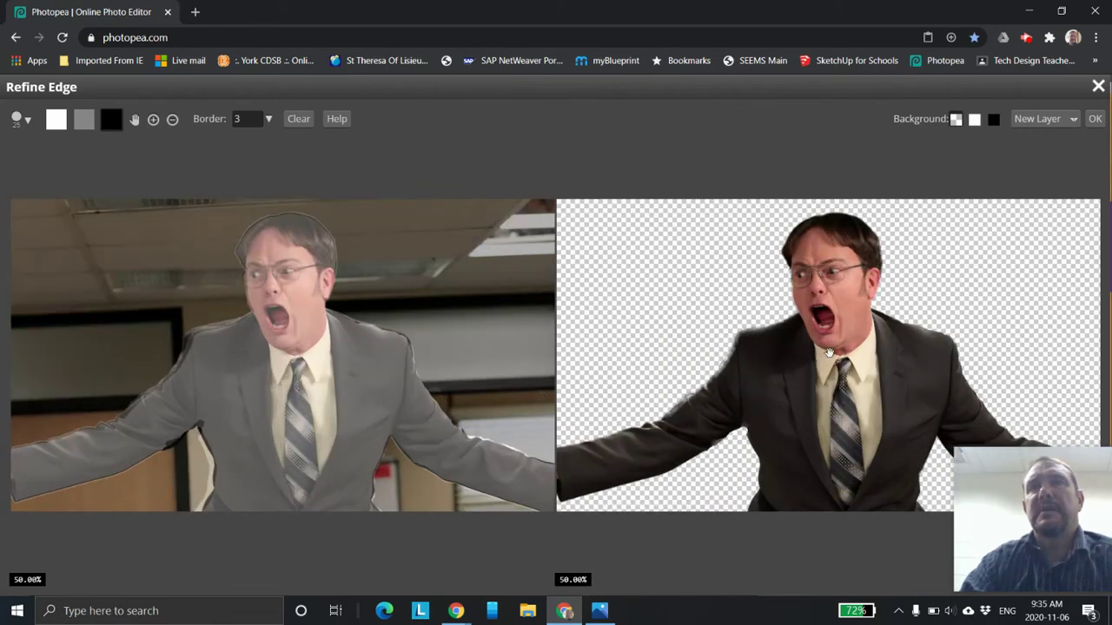
{"action": "scroll", "coordinate": [626, 364], "scroll_direction": "up", "scroll_amount": 1}
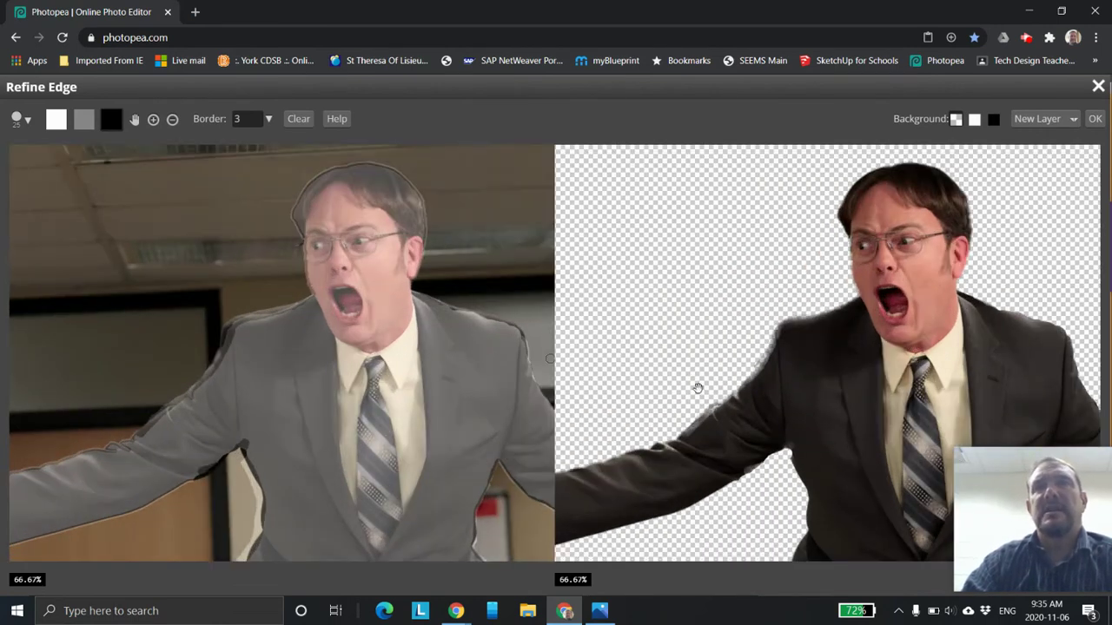
{"action": "scroll", "coordinate": [847, 303], "scroll_direction": "down", "scroll_amount": 1}
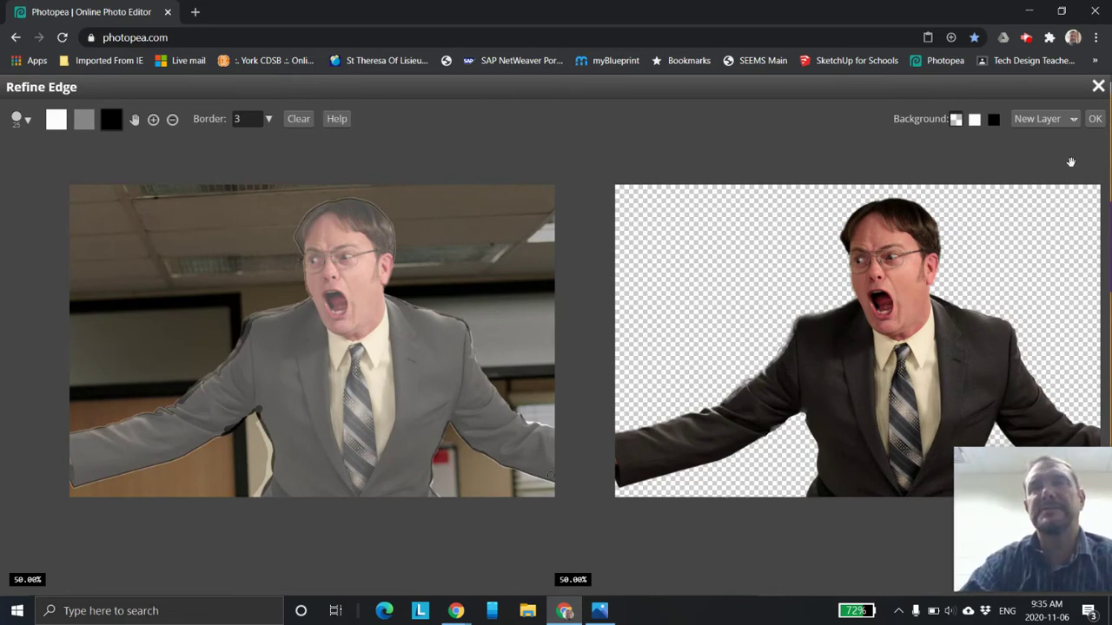
{"action": "left_click", "coordinate": [1094, 119]}
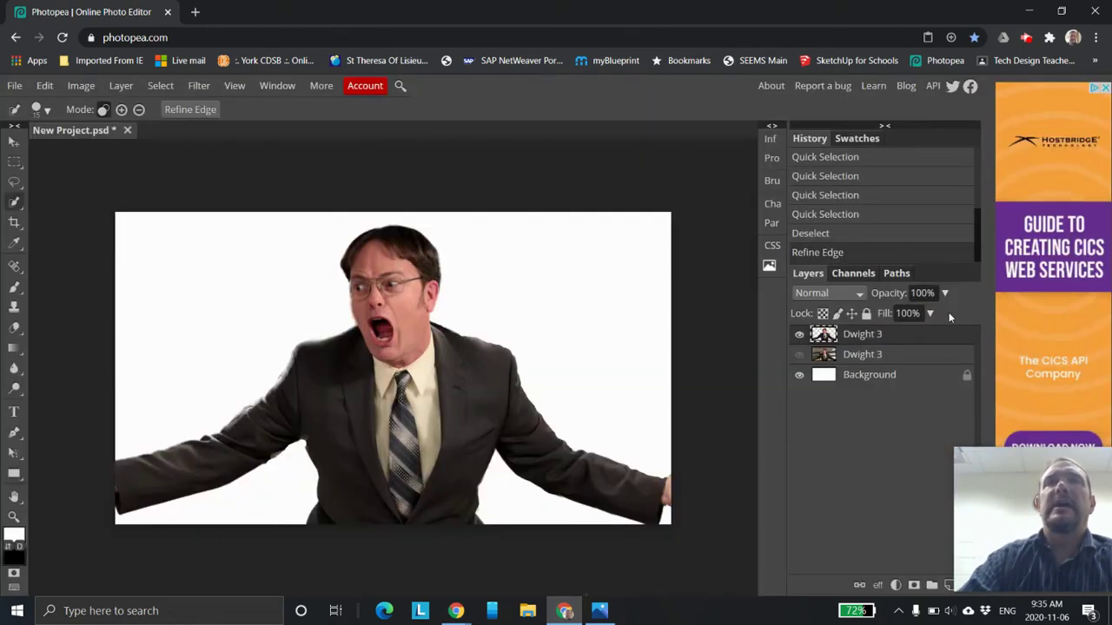
- Toggle the original Dwight 3 office photo layer off and back on beneath the cut-out
{"action": "left_click", "coordinate": [799, 355]}
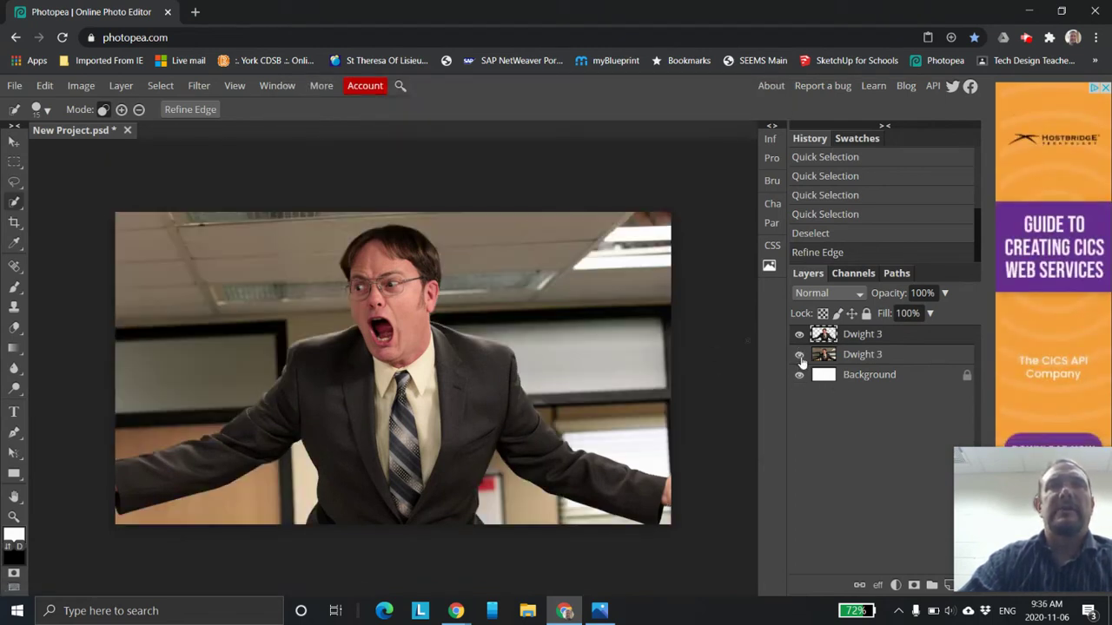
{"action": "left_click", "coordinate": [799, 354]}
{"action": "left_click", "coordinate": [799, 355]}
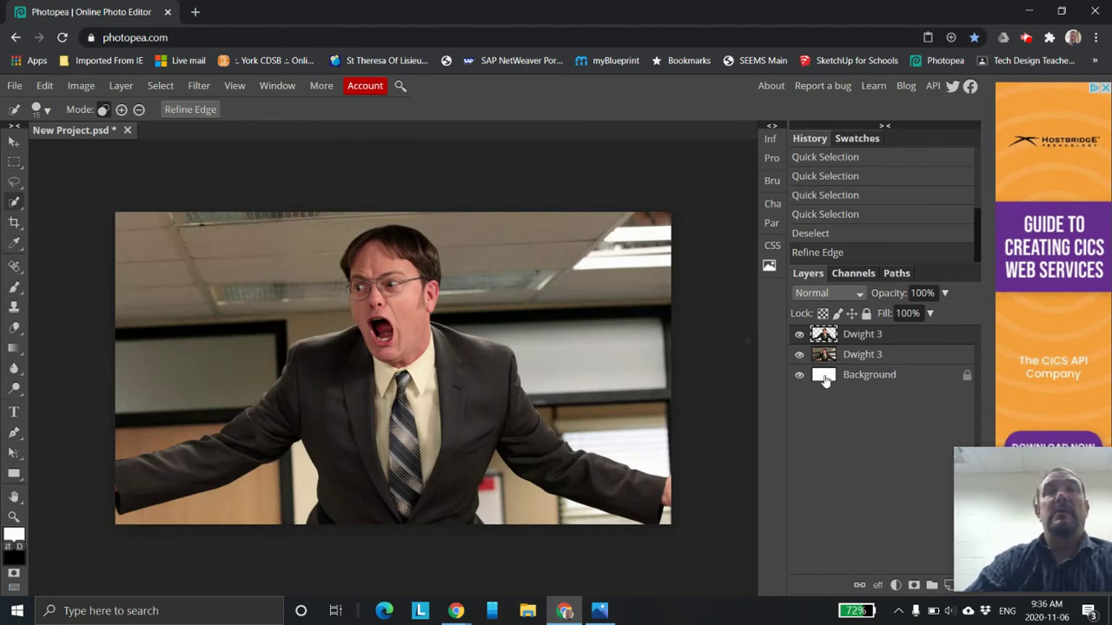
{"action": "double_click", "coordinate": [826, 337]}
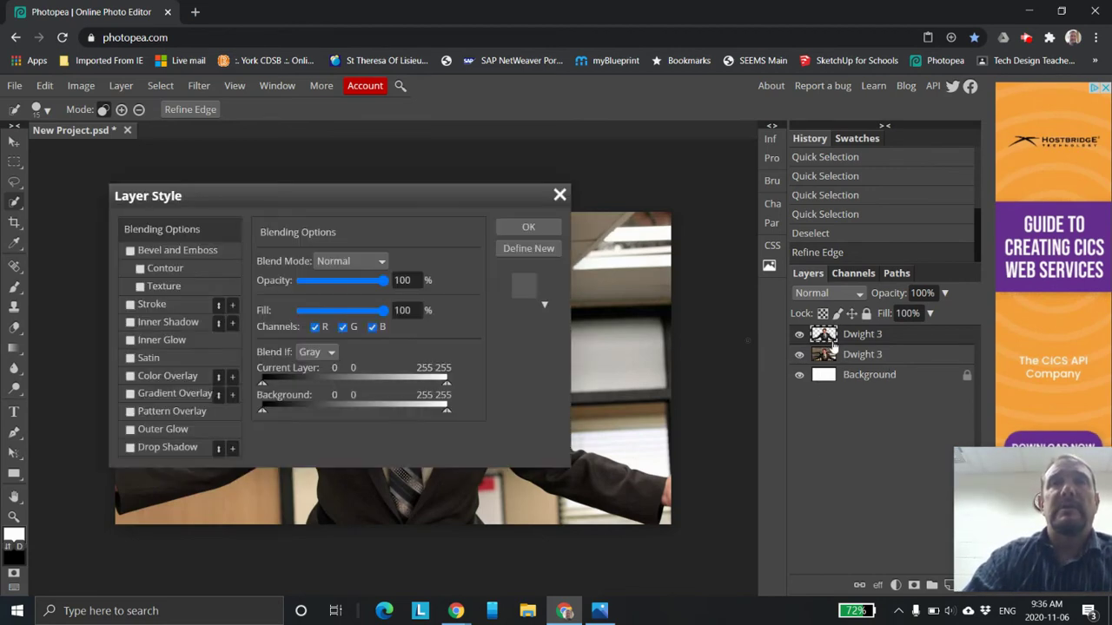
- Give the cut-out layer a white 28 px Stroke layer style
{"action": "left_click", "coordinate": [131, 305]}
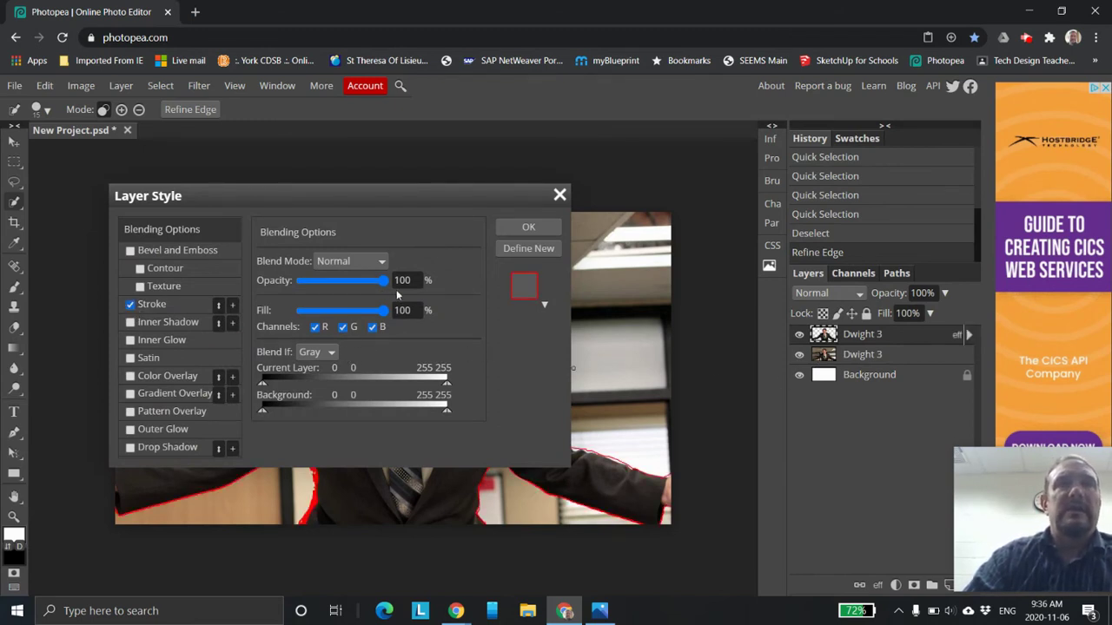
{"action": "left_click", "coordinate": [156, 304]}
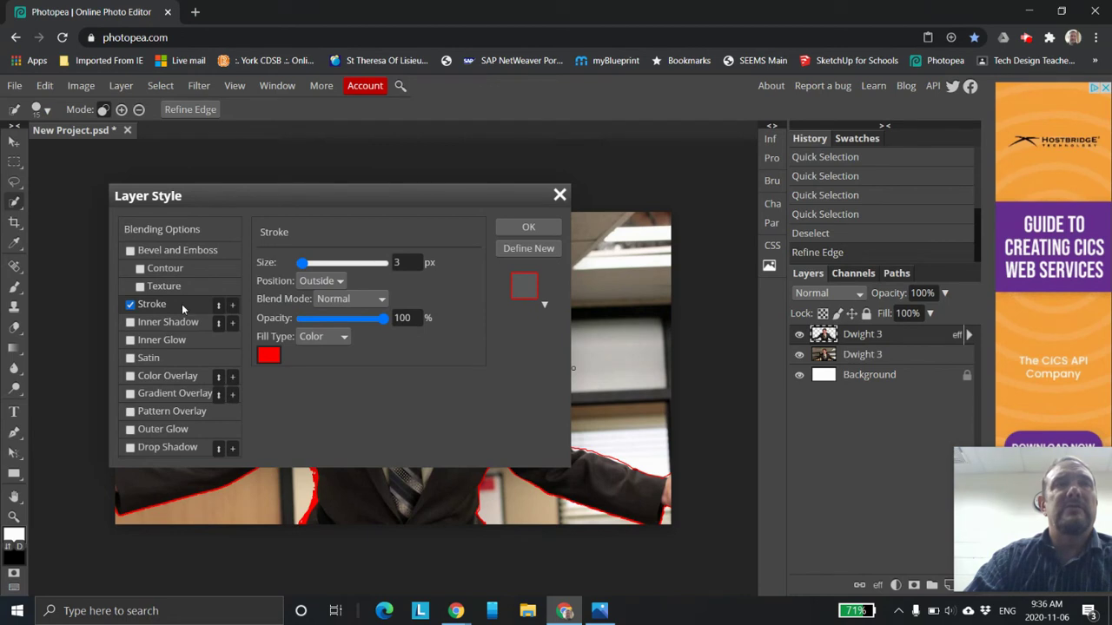
{"action": "left_click", "coordinate": [269, 355]}
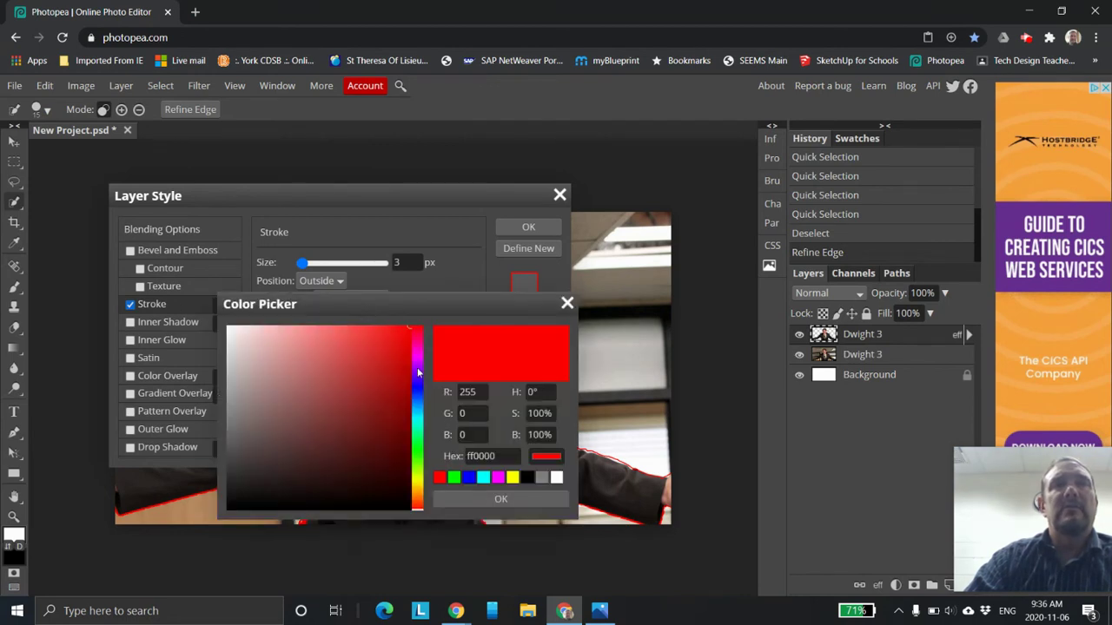
{"action": "left_click", "coordinate": [556, 477]}
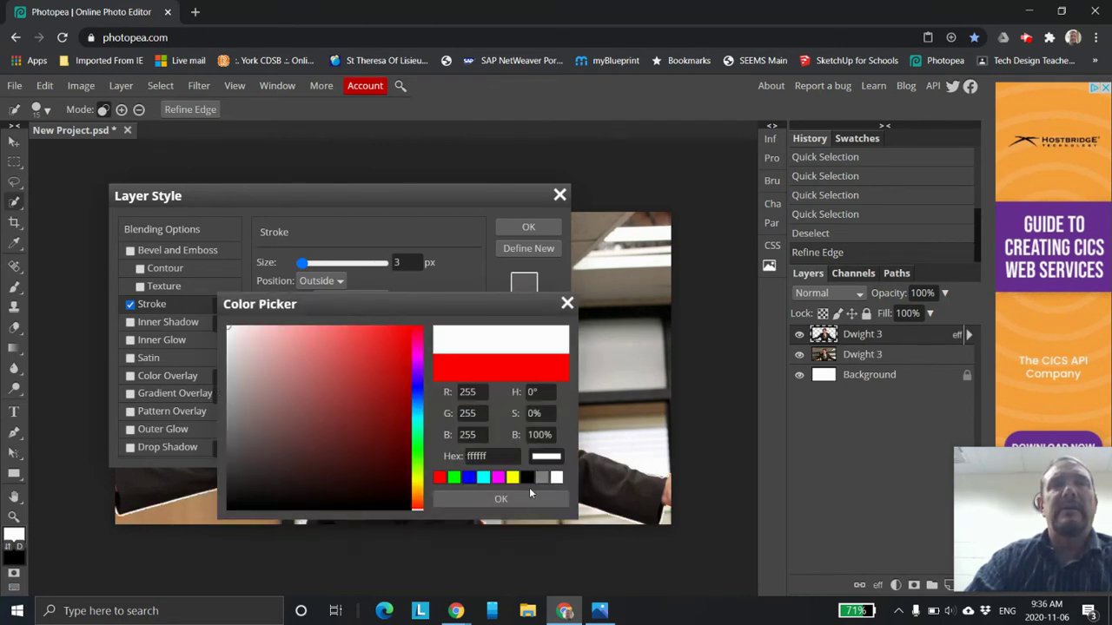
{"action": "left_click", "coordinate": [500, 499]}
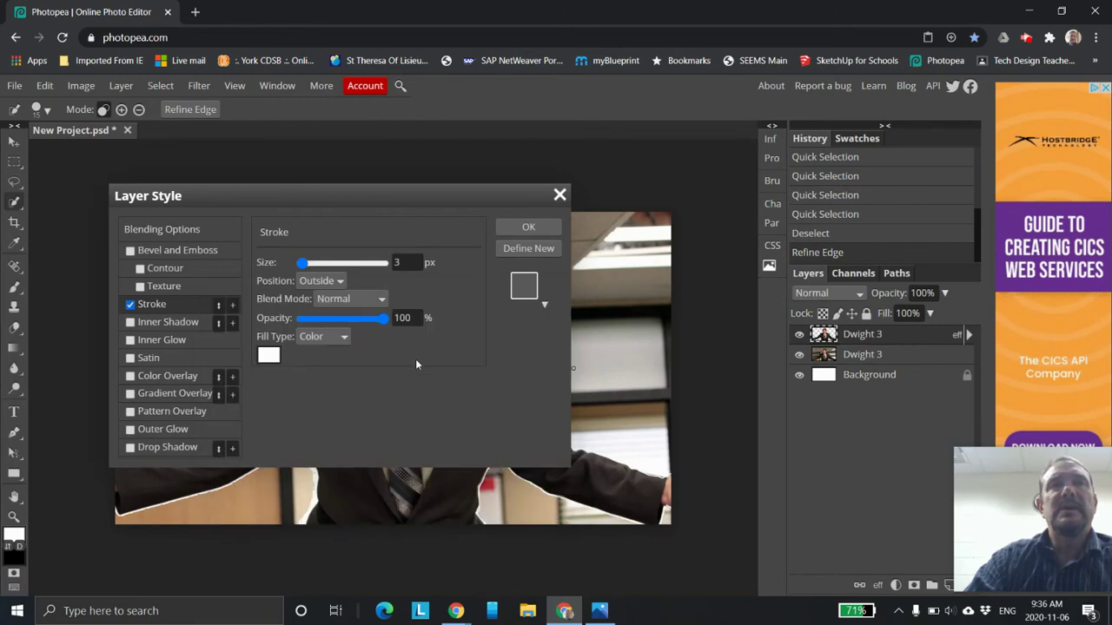
{"action": "left_click_drag", "start_coordinate": [385, 204], "coordinate": [870, 83]}
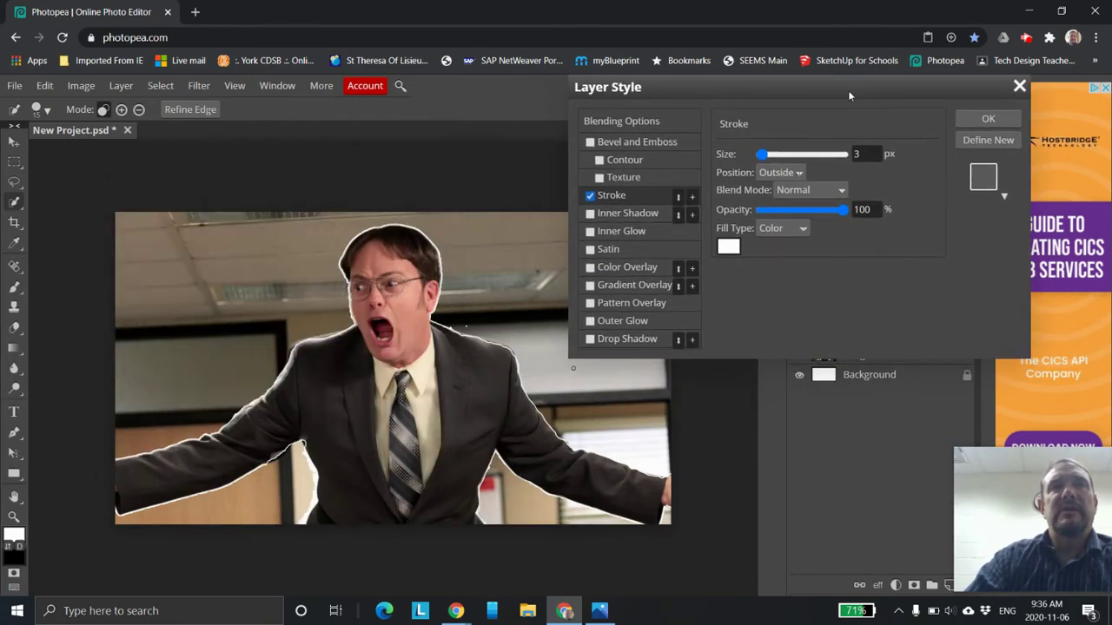
{"action": "left_click_drag", "start_coordinate": [768, 160], "coordinate": [774, 158]}
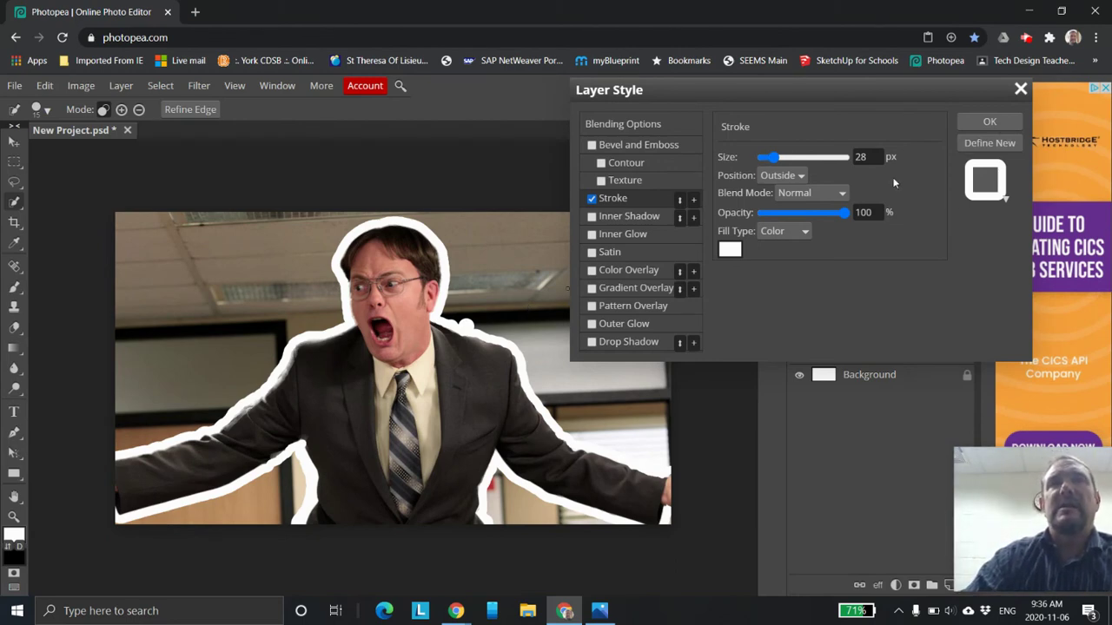
{"action": "left_click", "coordinate": [992, 123]}
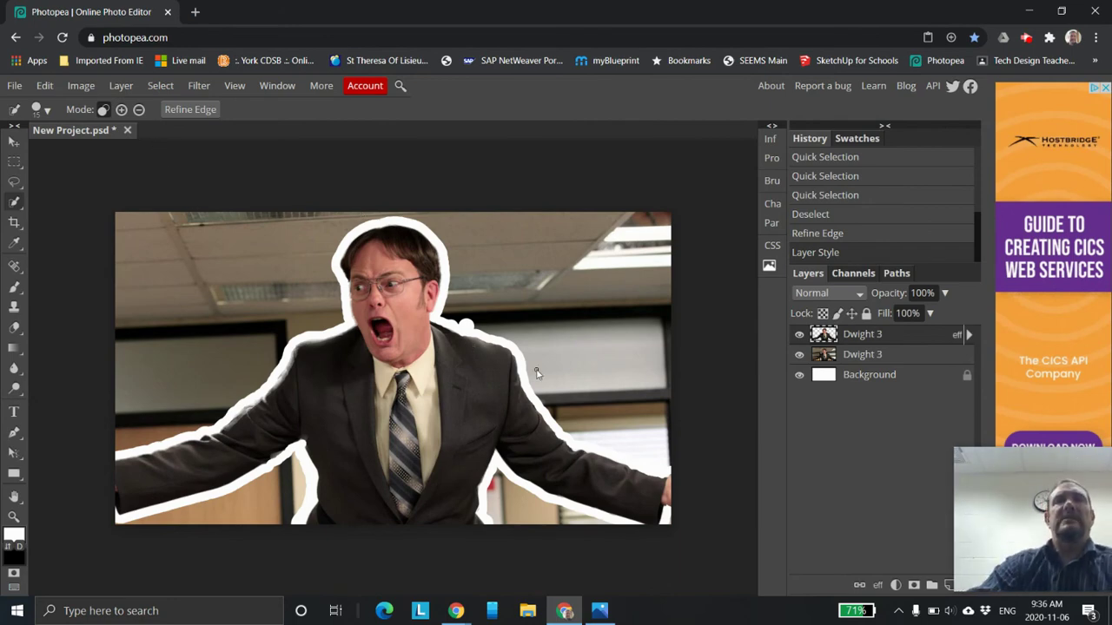
{"action": "left_click", "coordinate": [800, 356]}
- Add a second Stroke effect to the cut-out layer and open its settings
{"action": "left_click", "coordinate": [799, 355]}
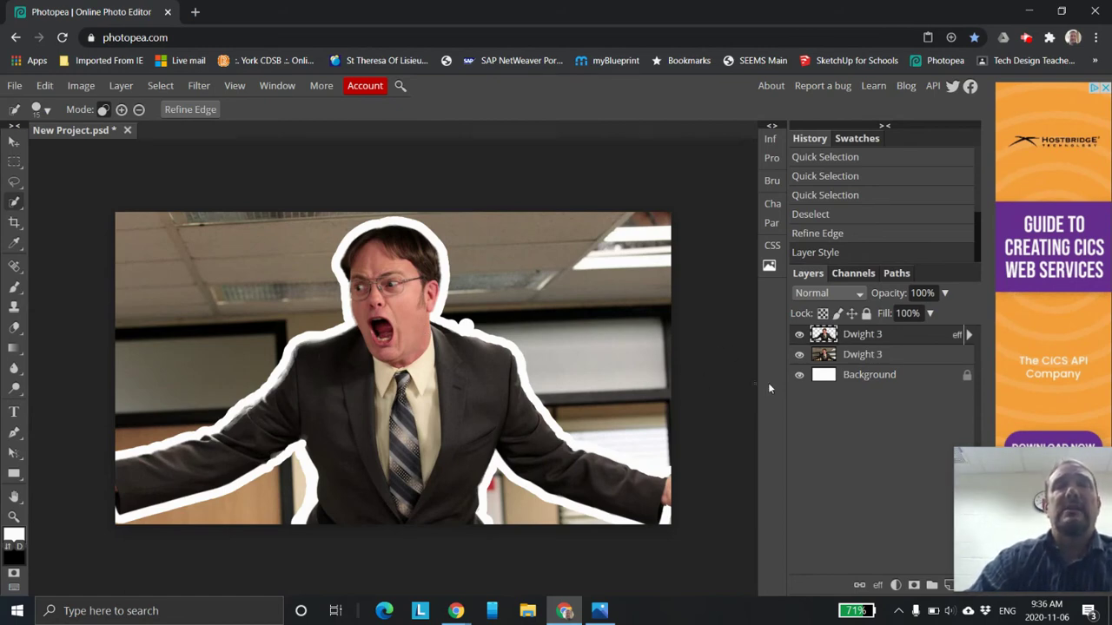
{"action": "double_click", "coordinate": [827, 339]}
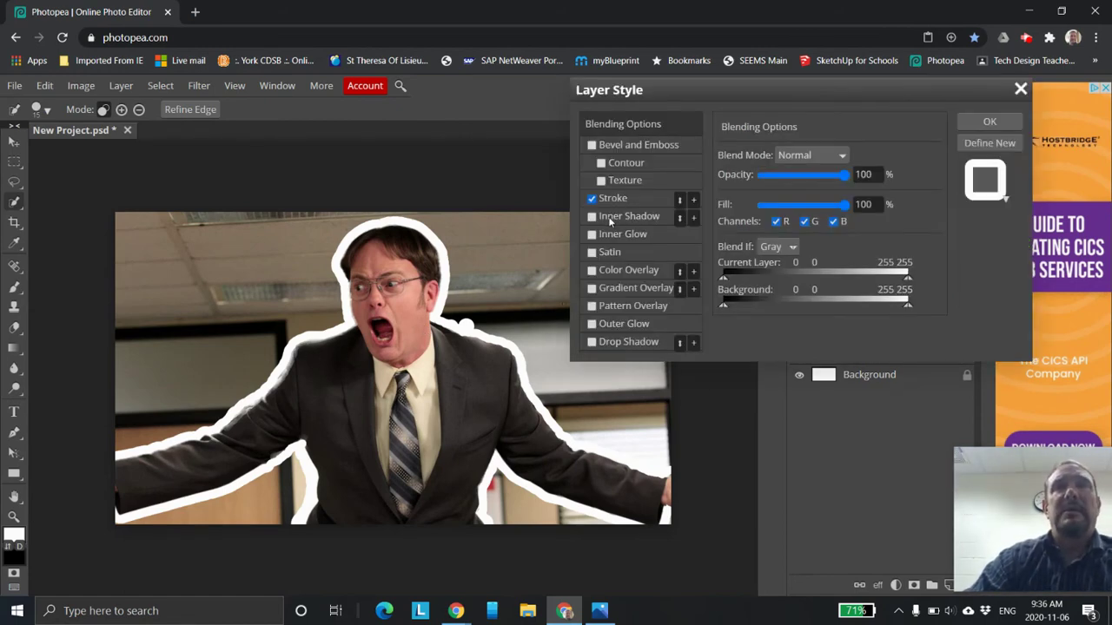
{"action": "left_click", "coordinate": [693, 199]}
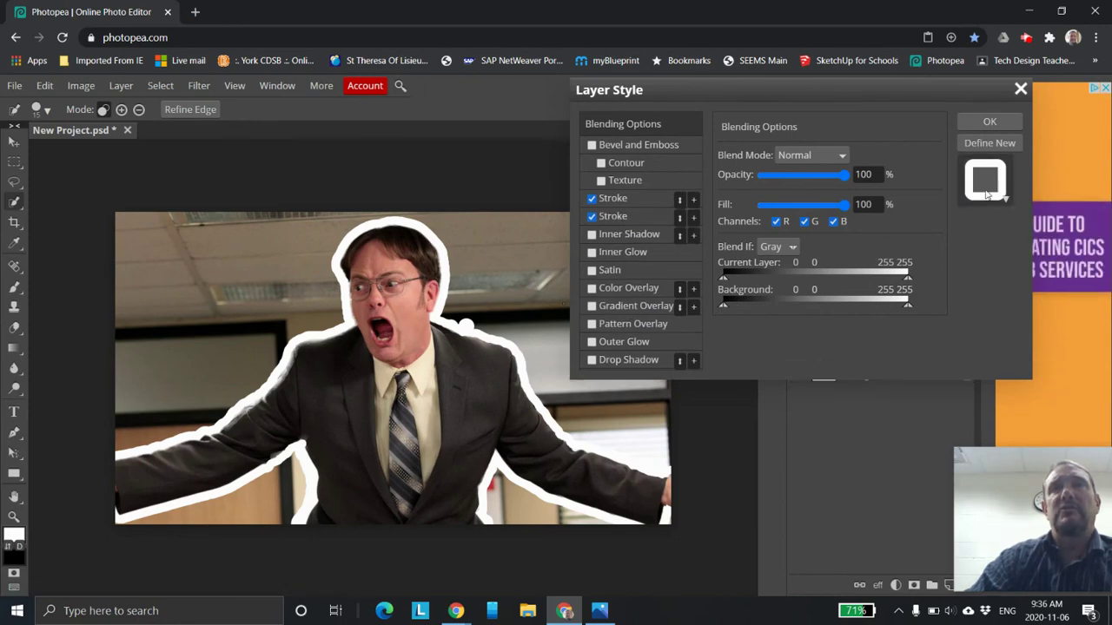
{"action": "left_click", "coordinate": [990, 121]}
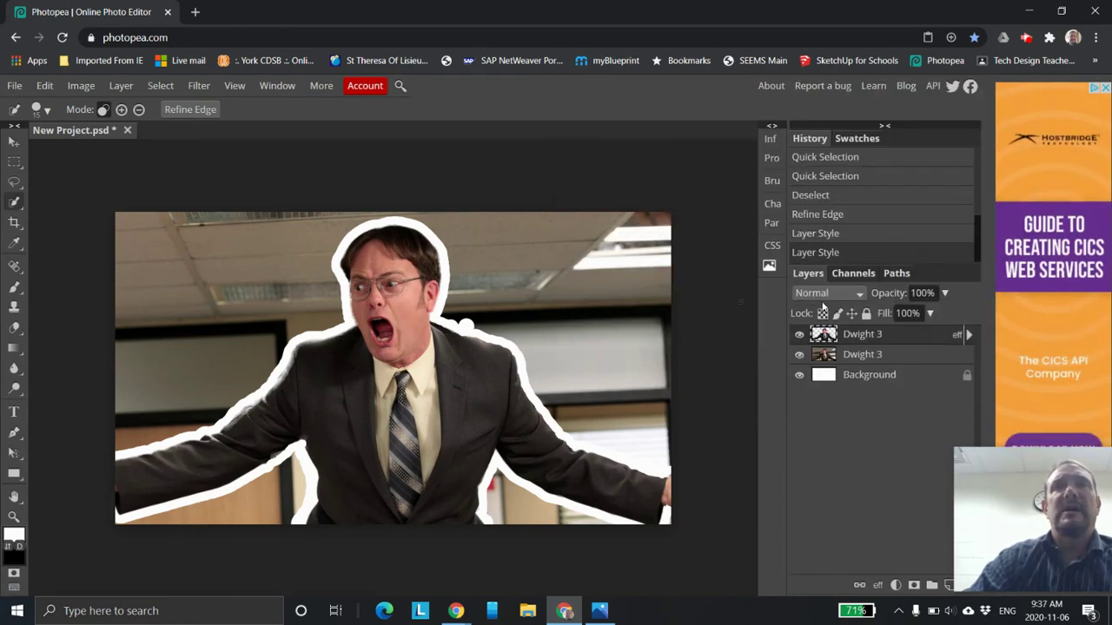
{"action": "left_click", "coordinate": [969, 335]}
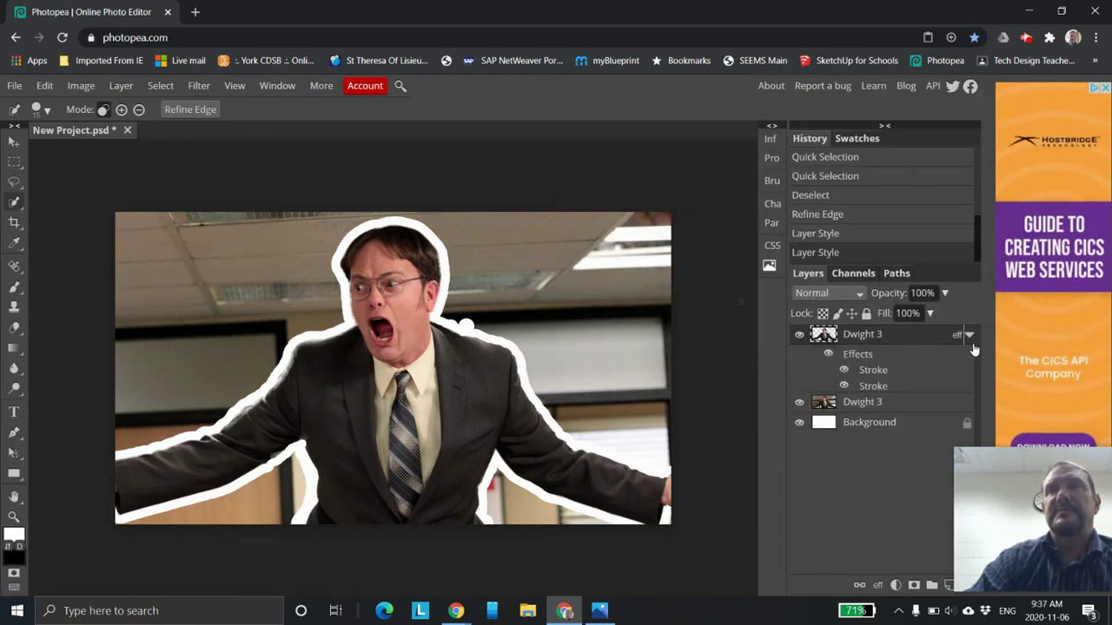
{"action": "double_click", "coordinate": [873, 387]}
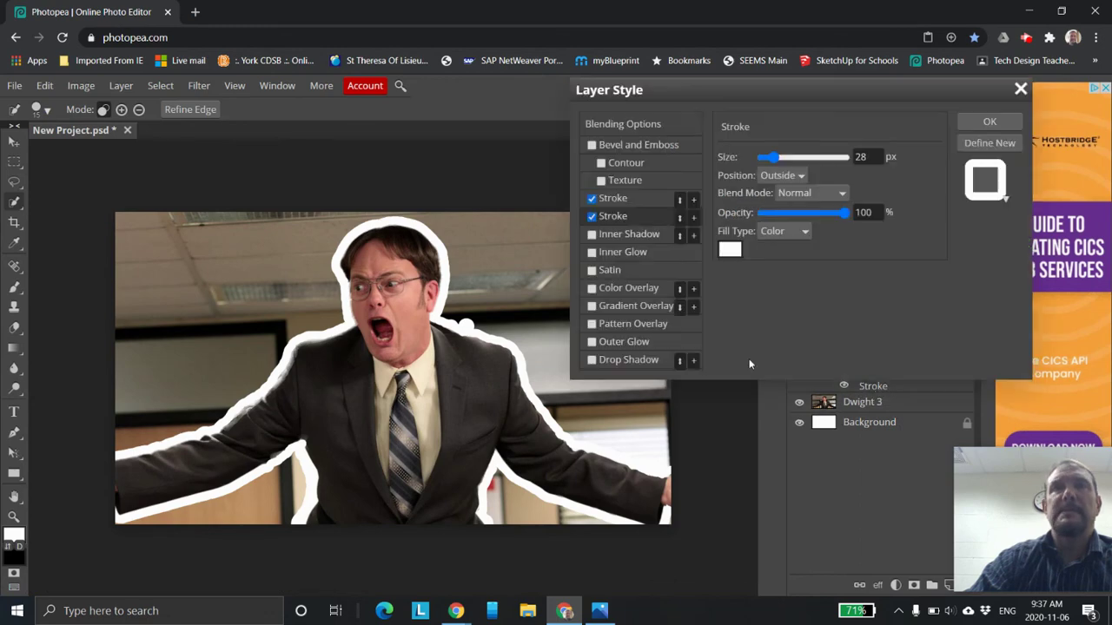
- Set the second stroke to magenta at 1 px and apply it
{"action": "left_click", "coordinate": [730, 252]}
{"action": "left_click", "coordinate": [527, 477]}
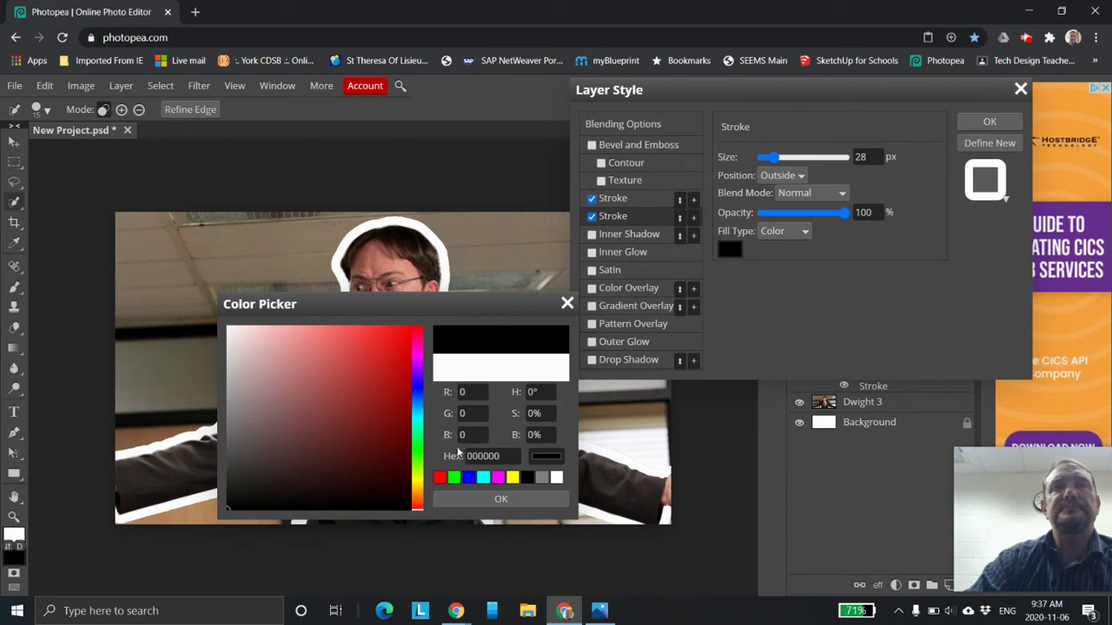
{"action": "left_click", "coordinate": [499, 478]}
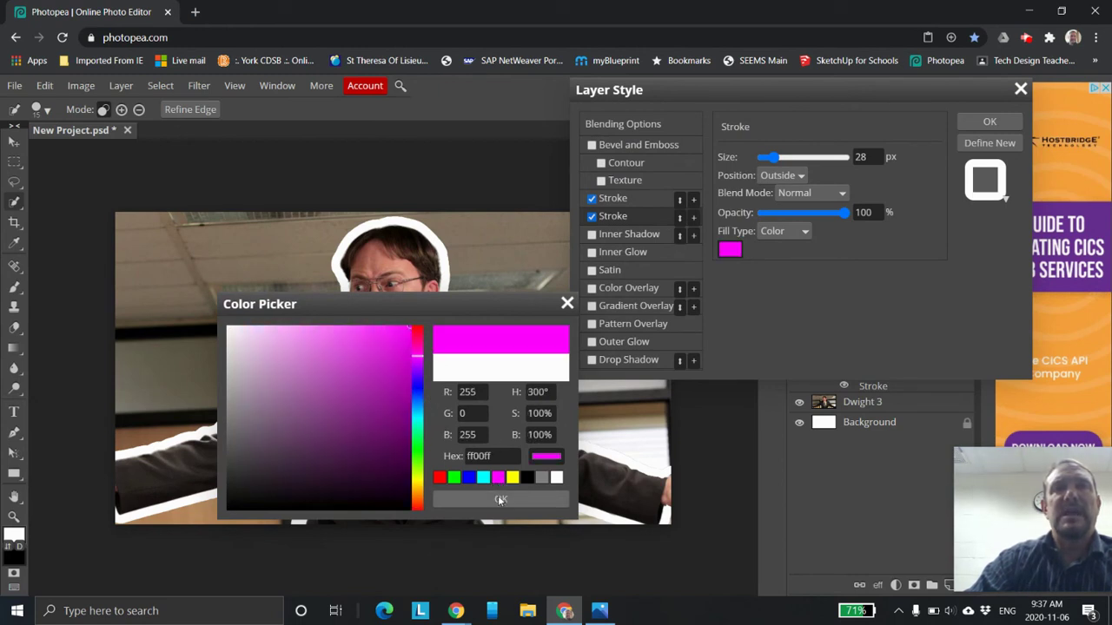
{"action": "left_click", "coordinate": [500, 500]}
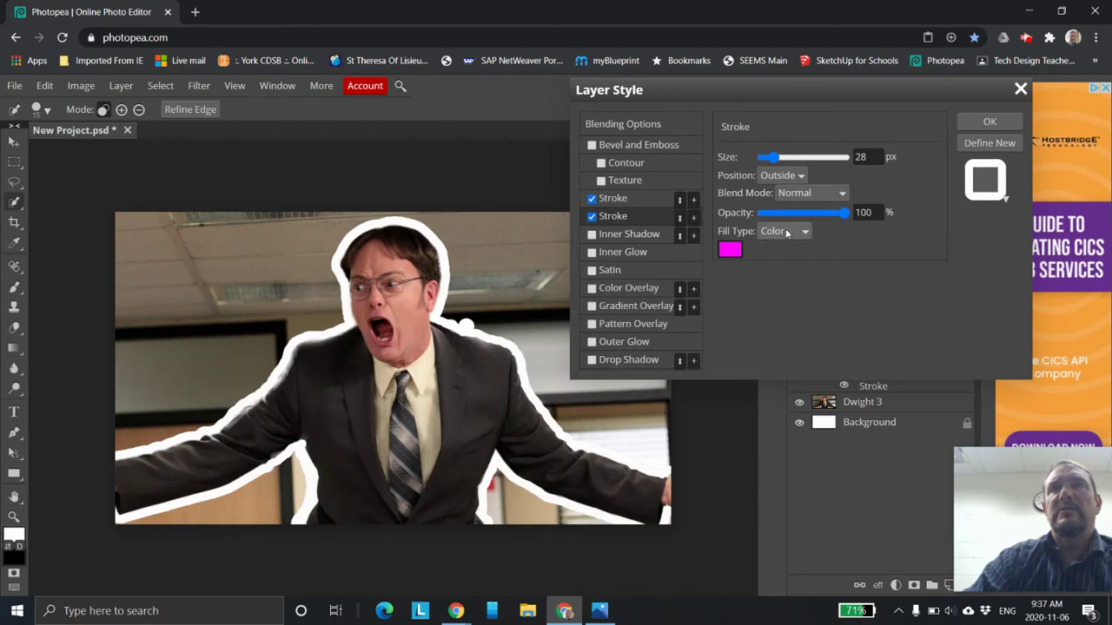
{"action": "mouse_move", "coordinate": [780, 159]}
{"action": "left_mouse_down"}
{"action": "mouse_move", "coordinate": [794, 159]}
{"action": "mouse_move", "coordinate": [754, 159]}
{"action": "left_mouse_up"}
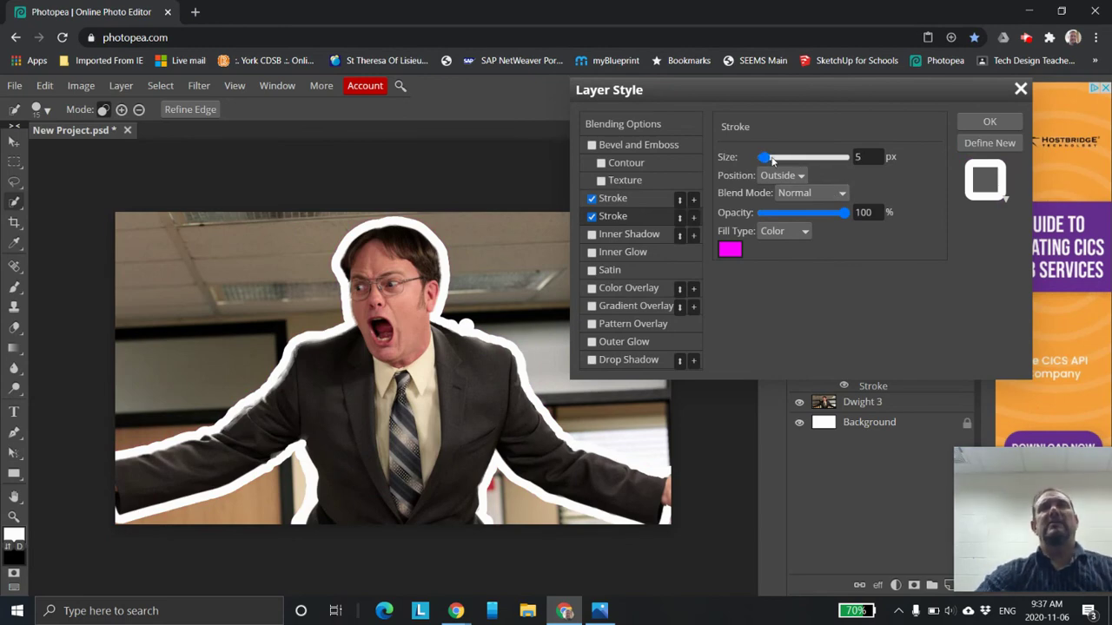
{"action": "left_click_drag", "start_coordinate": [772, 159], "coordinate": [786, 152]}
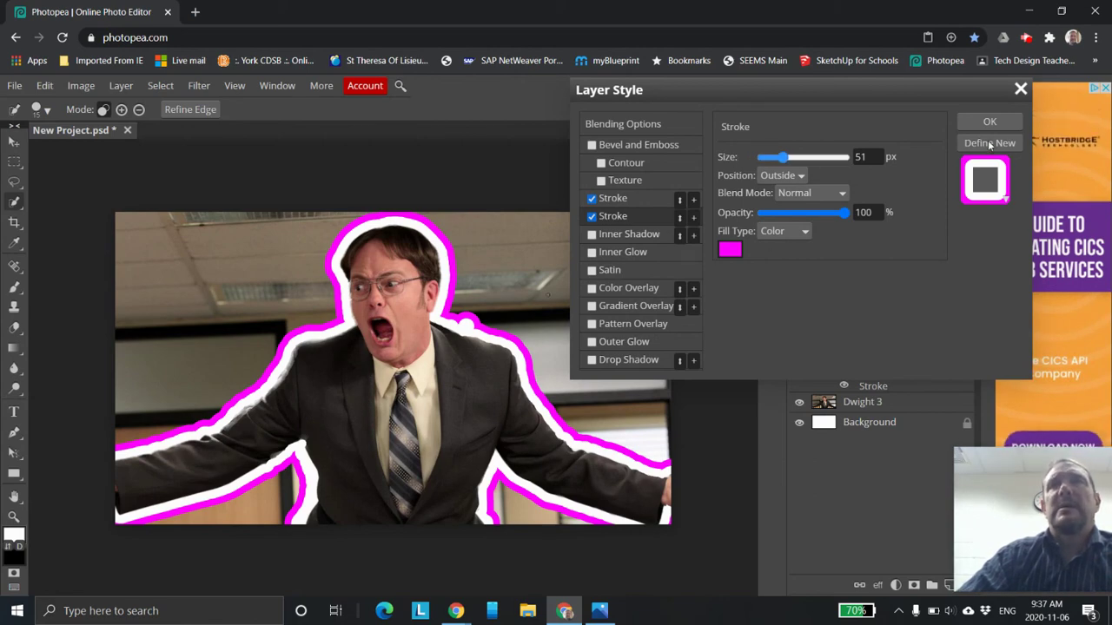
{"action": "left_click_drag", "start_coordinate": [782, 158], "coordinate": [761, 158]}
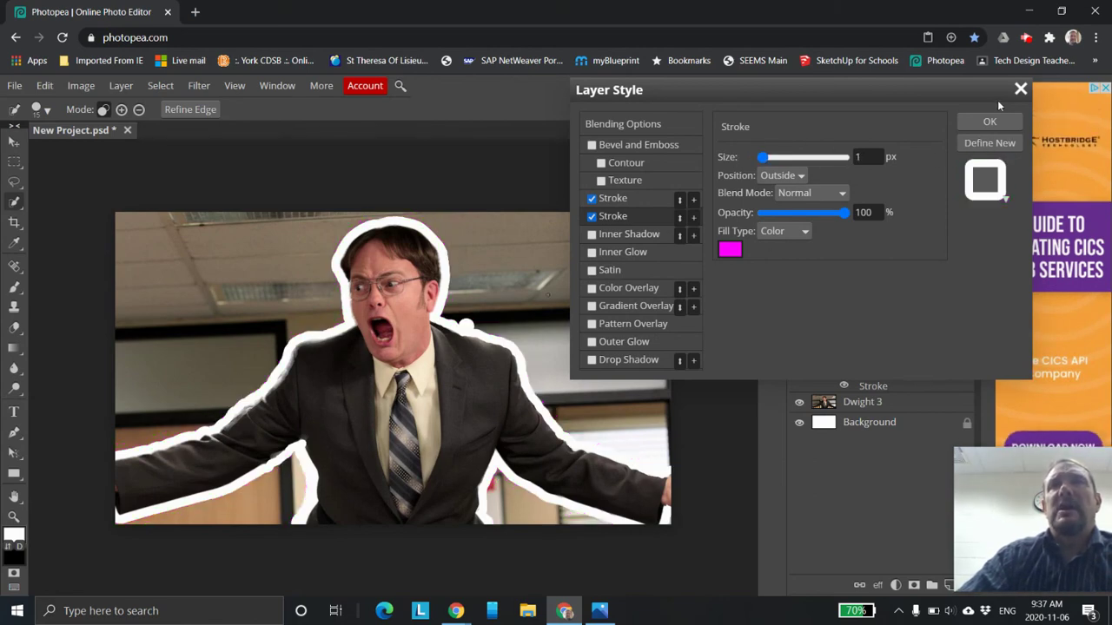
{"action": "left_click", "coordinate": [1021, 90]}
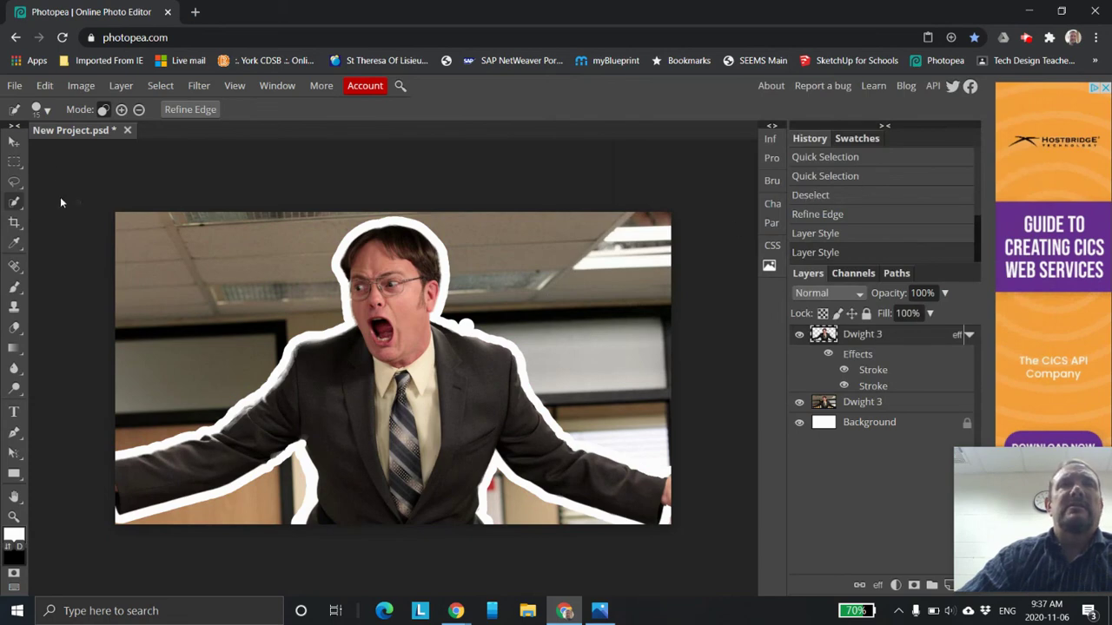
- Set up the Type tool with the Denk One font in white
{"action": "left_click", "coordinate": [16, 414]}
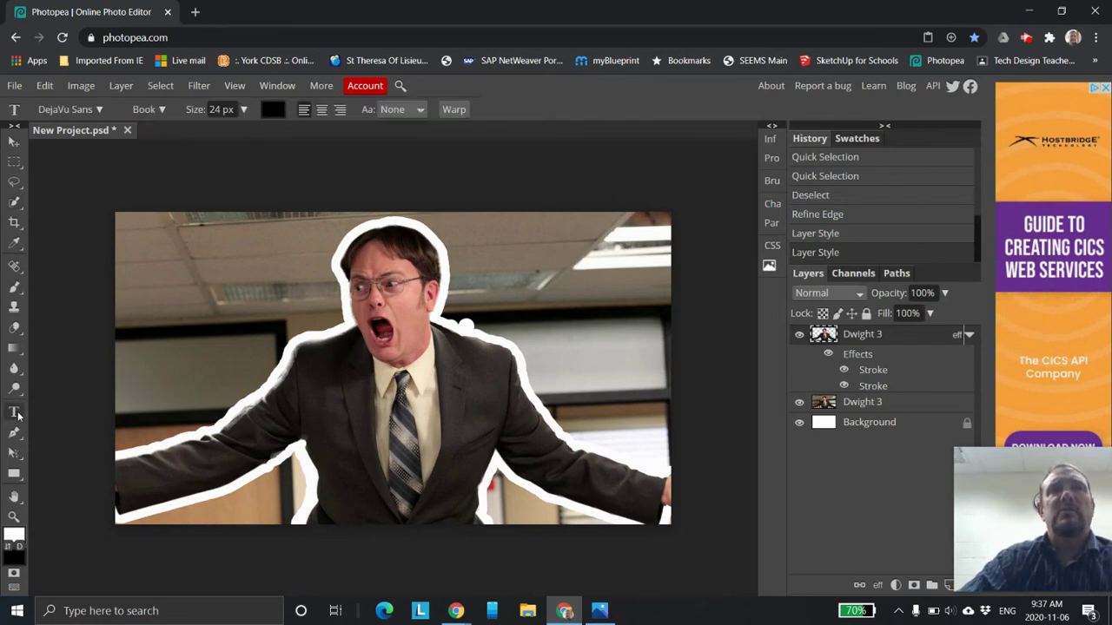
{"action": "left_click", "coordinate": [86, 109]}
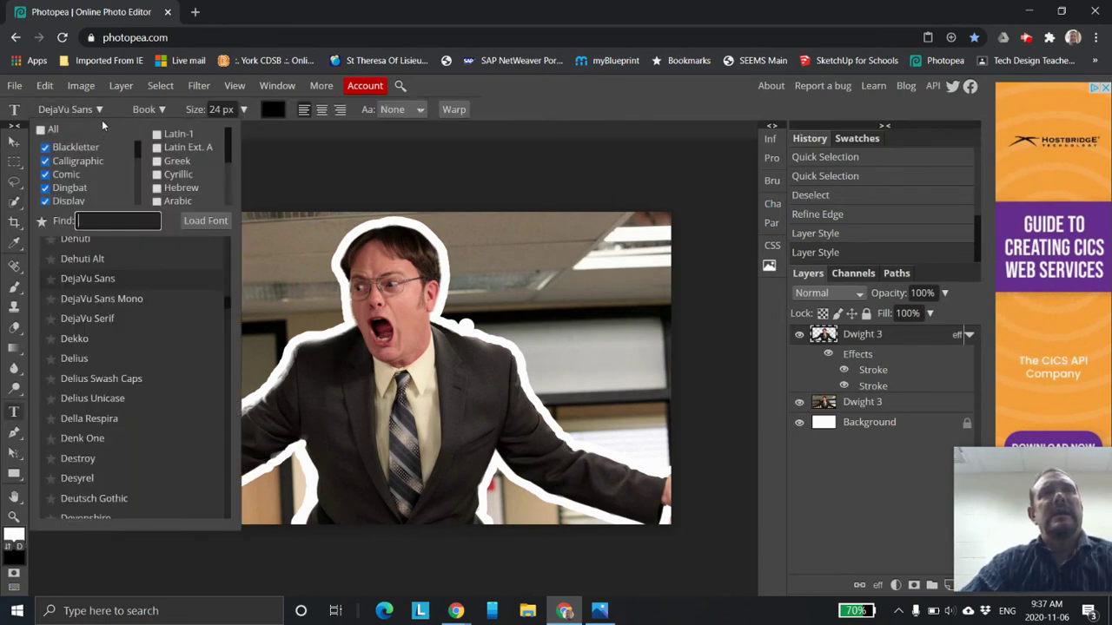
{"action": "left_click", "coordinate": [83, 439]}
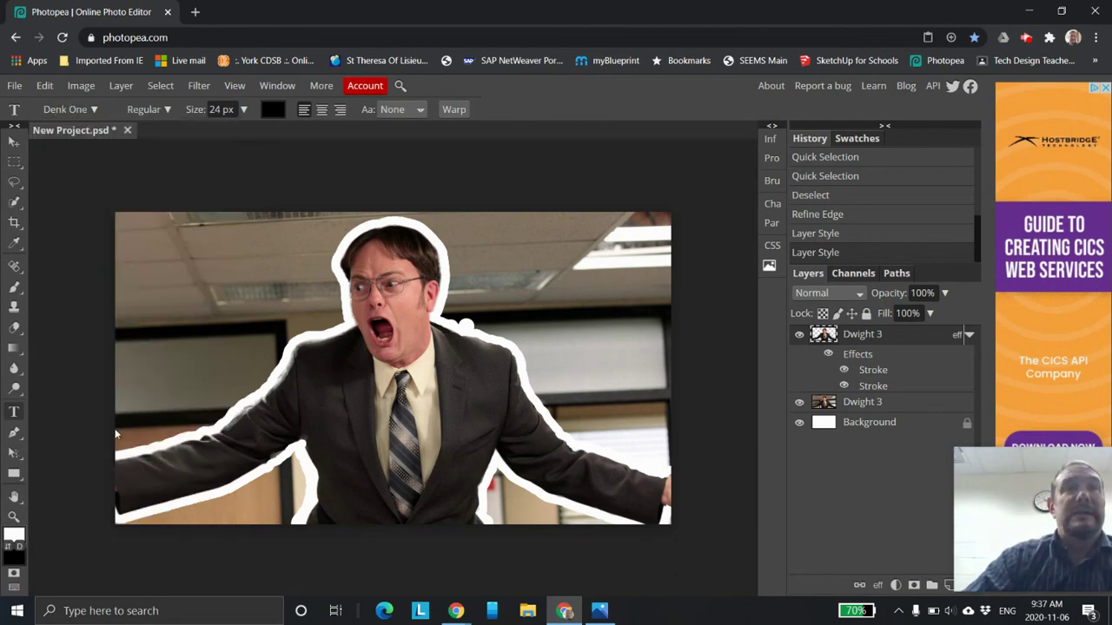
{"action": "left_click", "coordinate": [244, 110]}
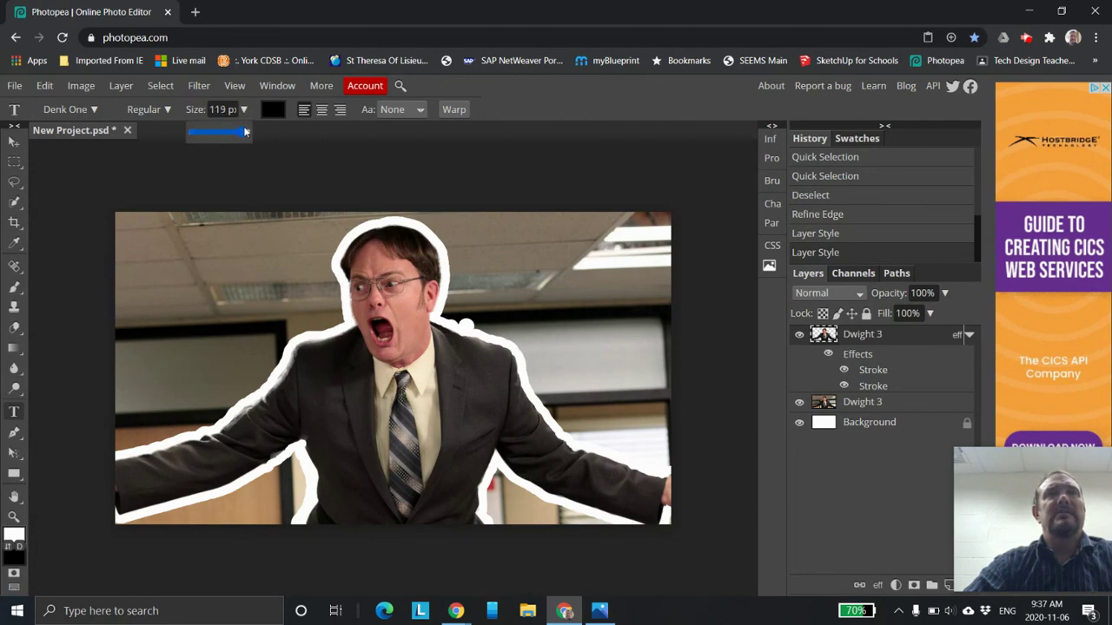
{"action": "left_click", "coordinate": [273, 108]}
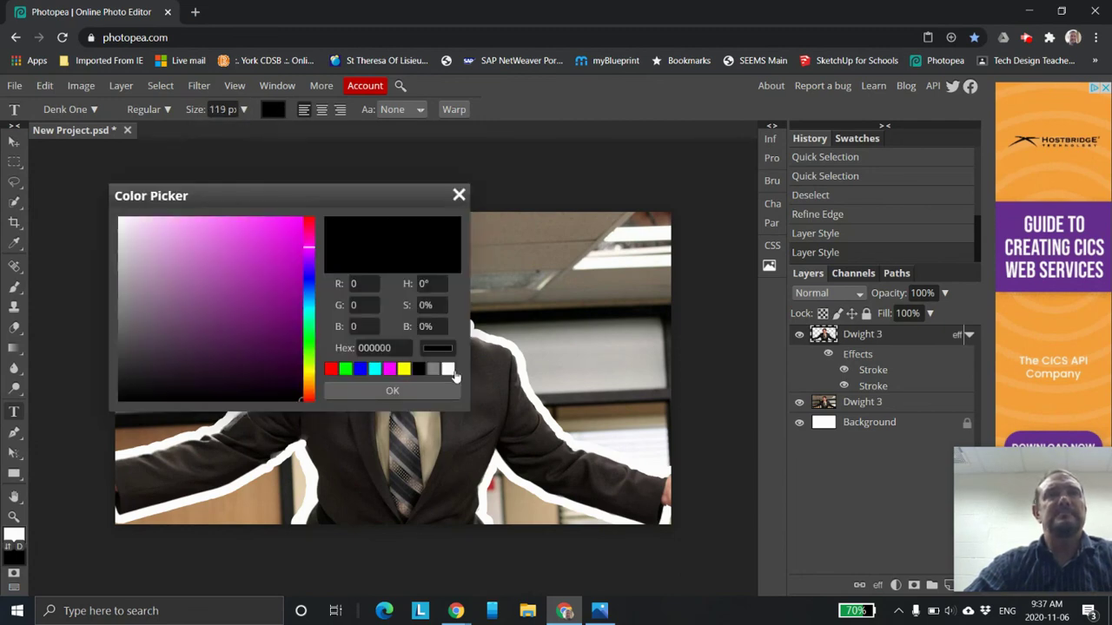
{"action": "left_click", "coordinate": [448, 370]}
{"action": "left_click", "coordinate": [432, 390]}
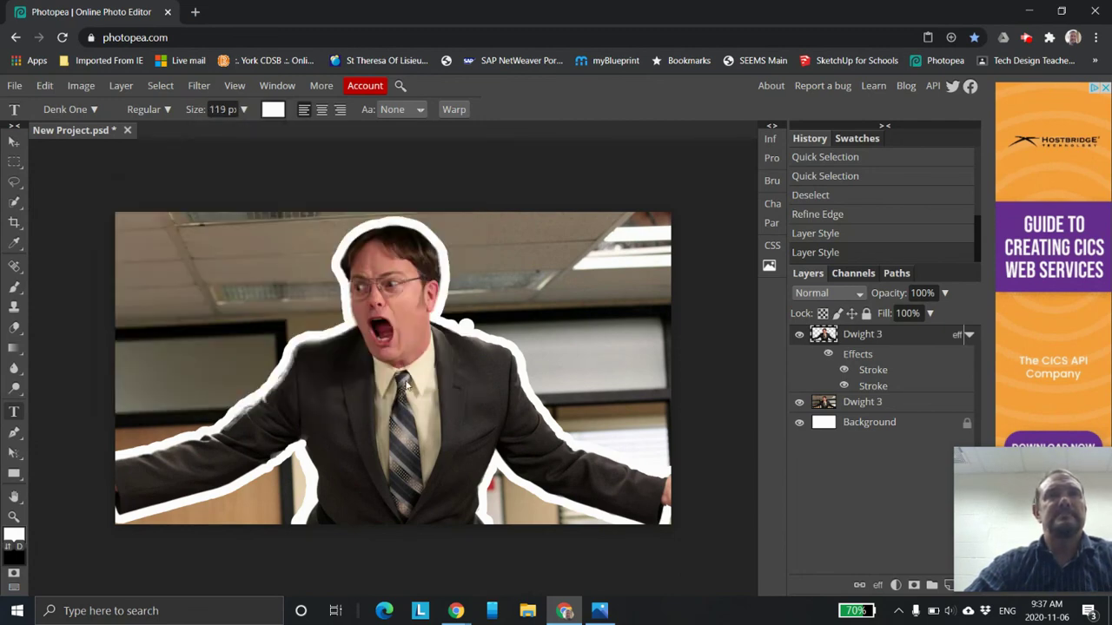
- Type 'People!!!!' in the upper left, position it beside the man's head, and commit it
{"action": "left_click", "coordinate": [199, 267]}
{"action": "type", "text": "People!!!!"}
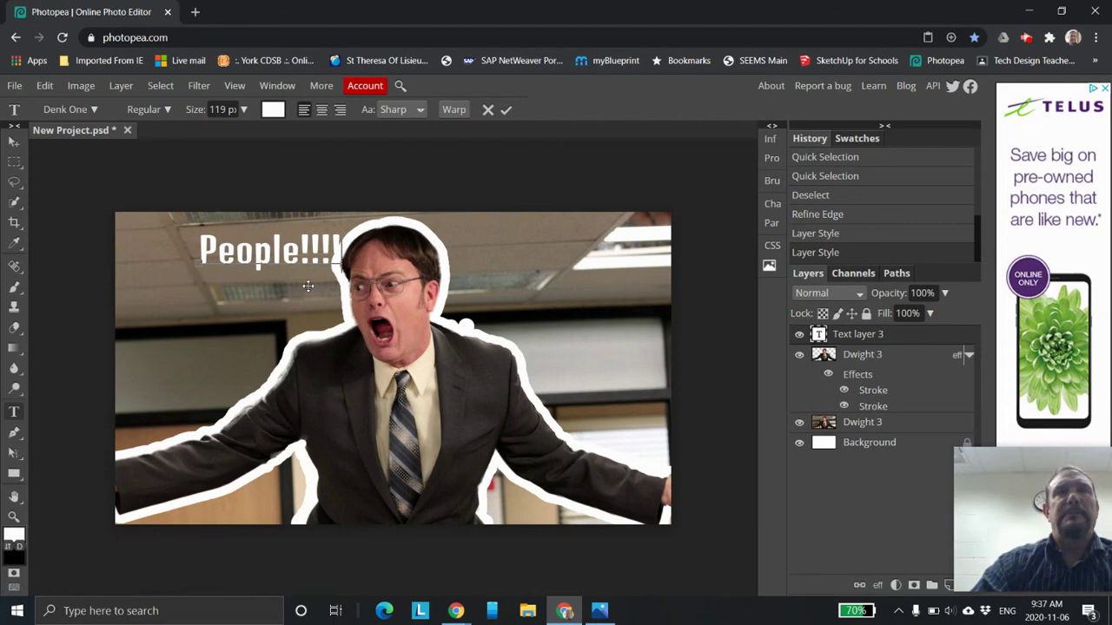
{"action": "left_click_drag", "start_coordinate": [305, 286], "coordinate": [245, 294]}
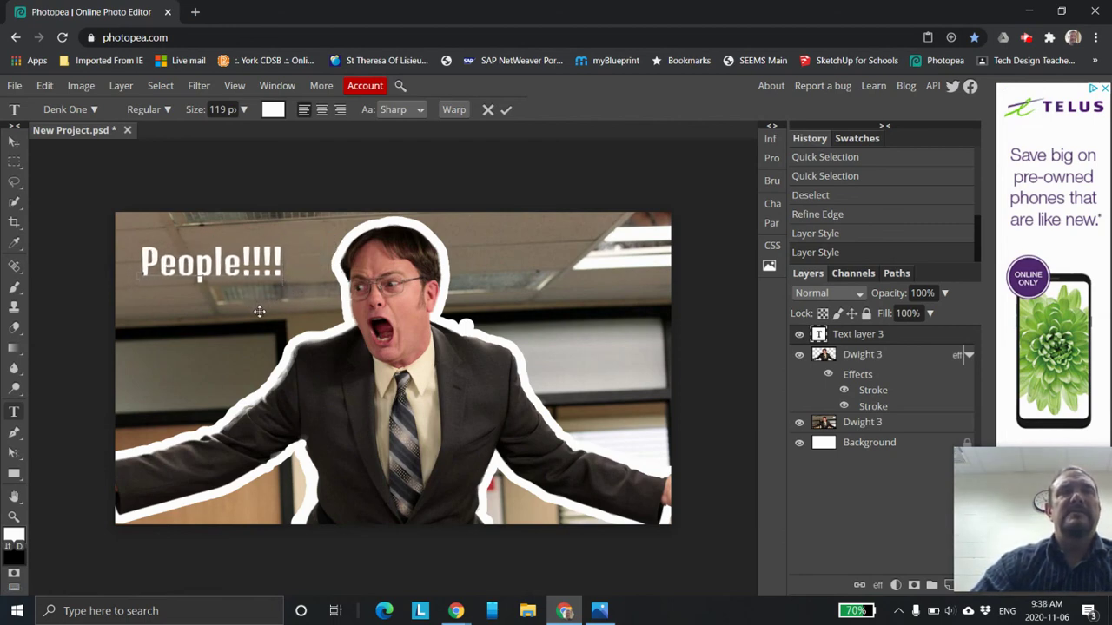
{"action": "left_click", "coordinate": [243, 109]}
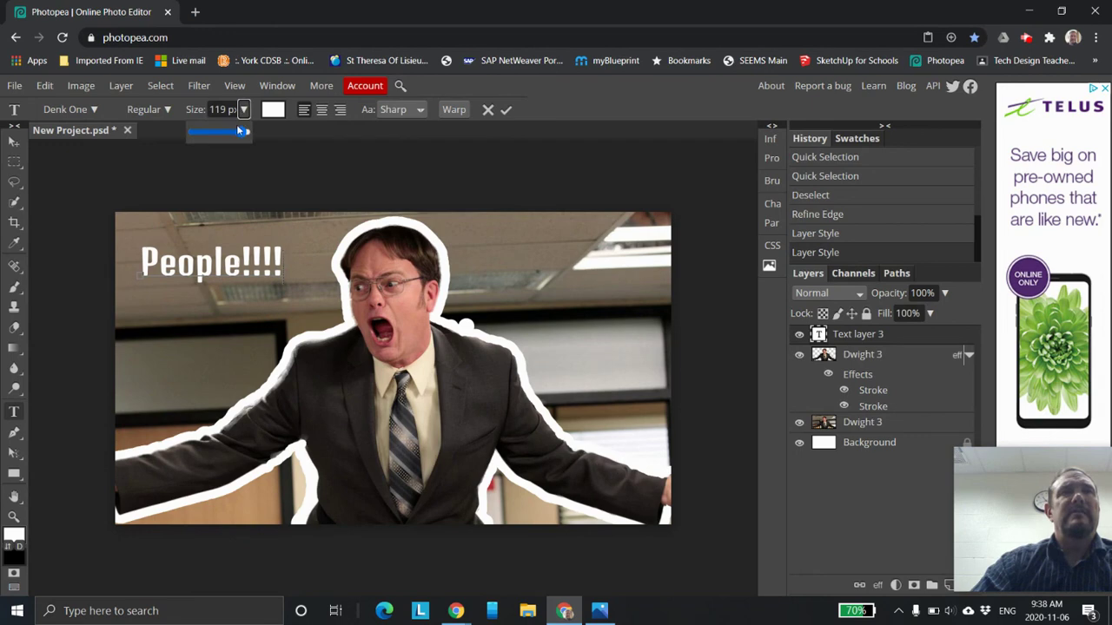
{"action": "left_click", "coordinate": [244, 132]}
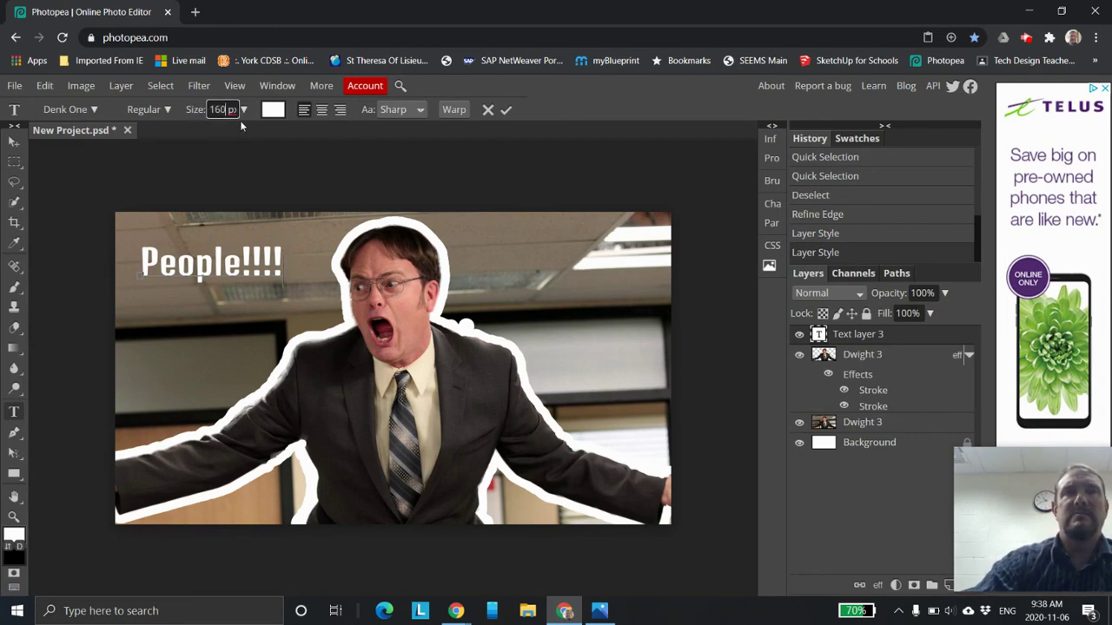
{"action": "left_click", "coordinate": [526, 233]}
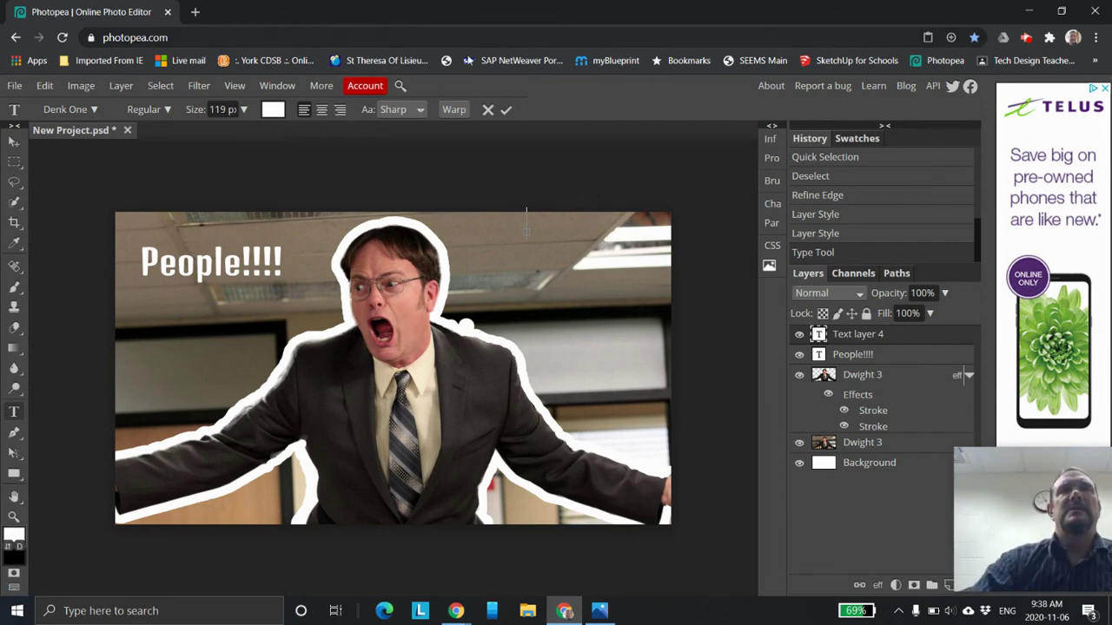
{"action": "left_click", "coordinate": [506, 110]}
{"action": "left_click", "coordinate": [1025, 38]}
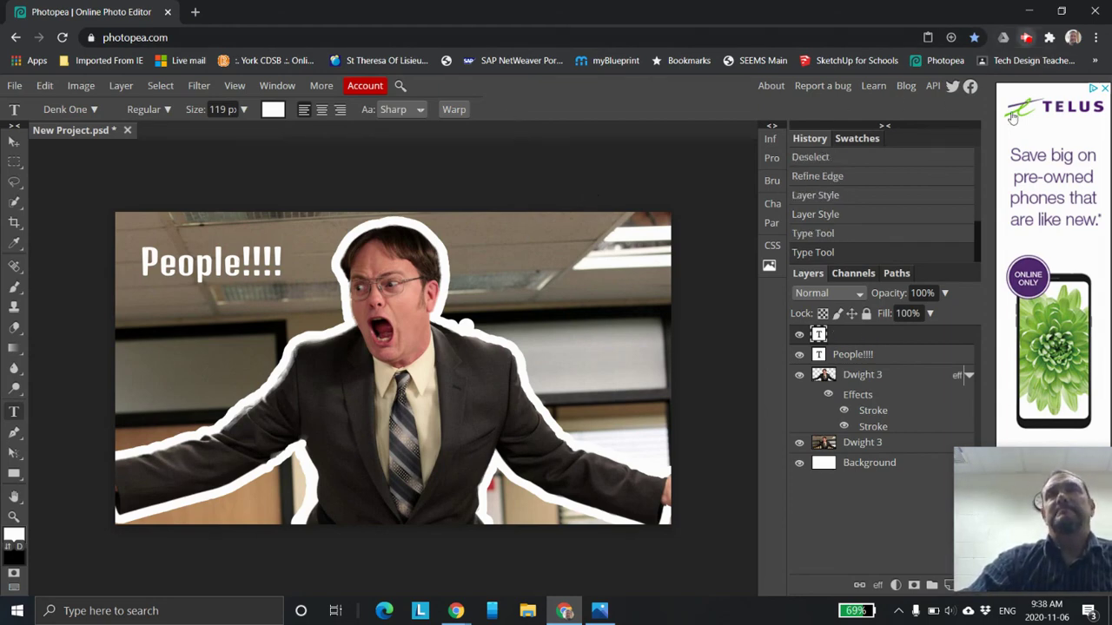